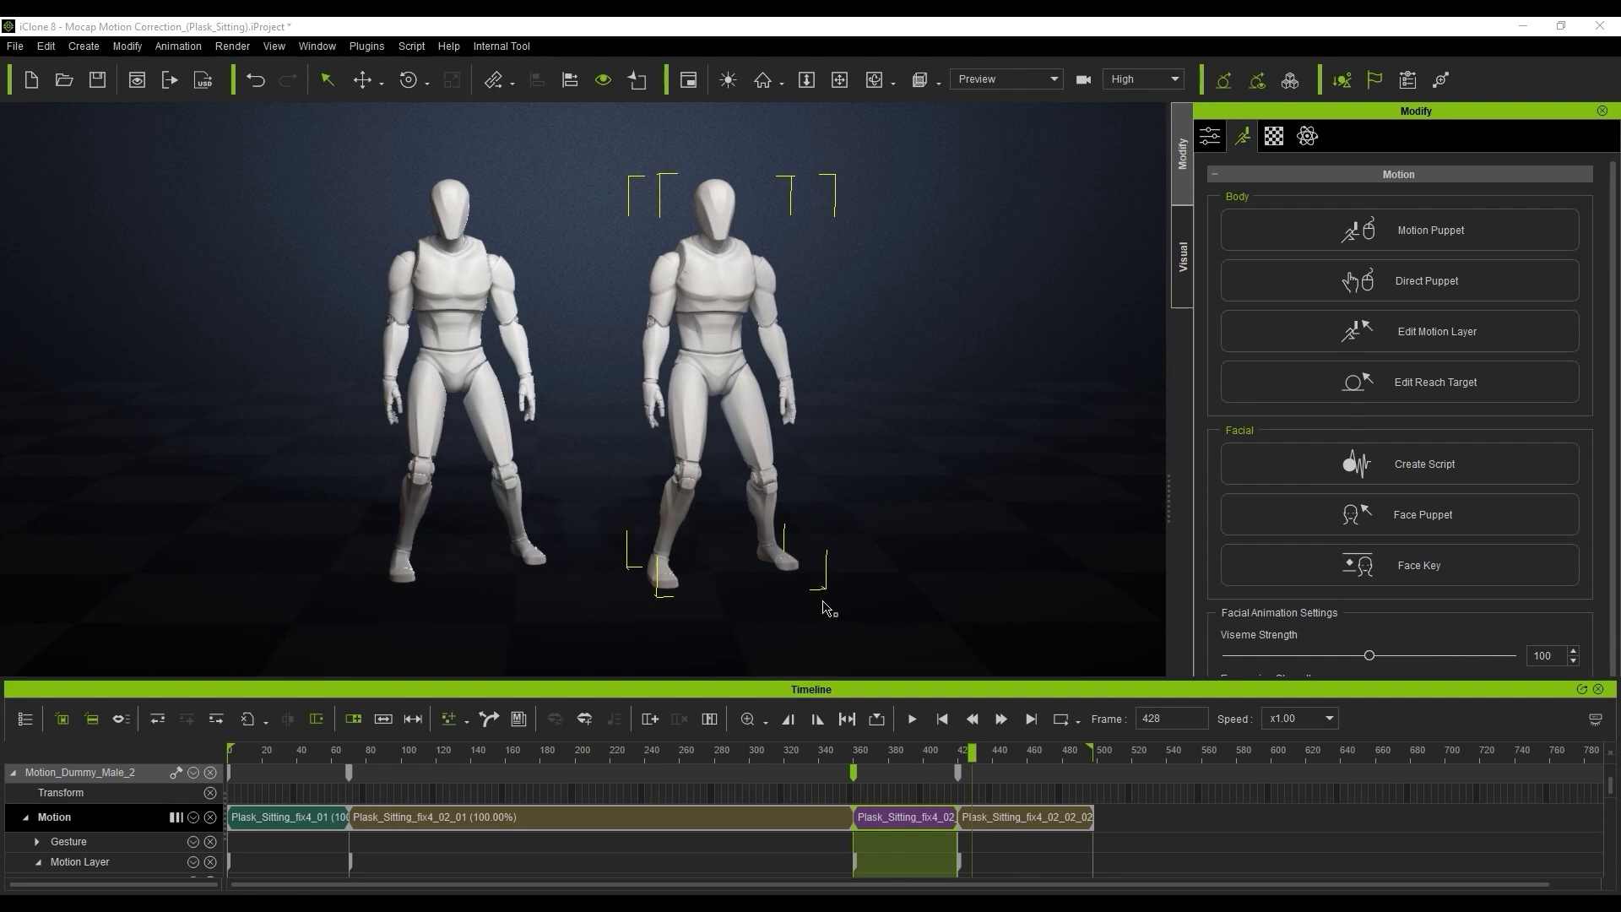
# Align the whole last sitting clip by the Left Foot, then review the transition from frame 419 to 476.
pyautogui.rightClick(979, 821)
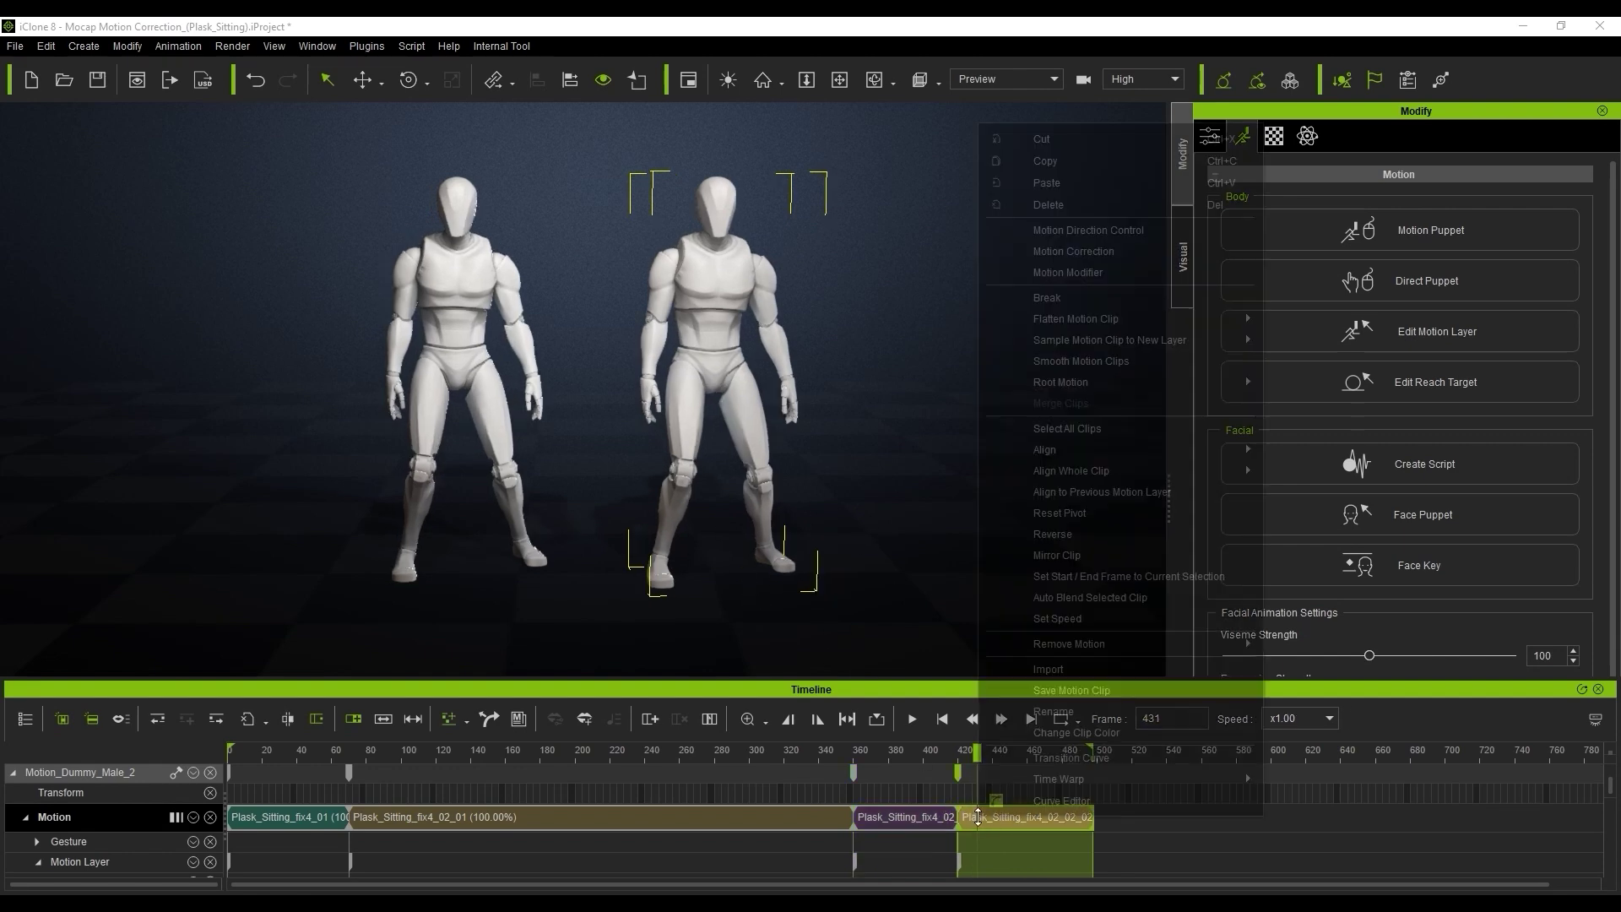
pyautogui.moveTo(1165, 478)
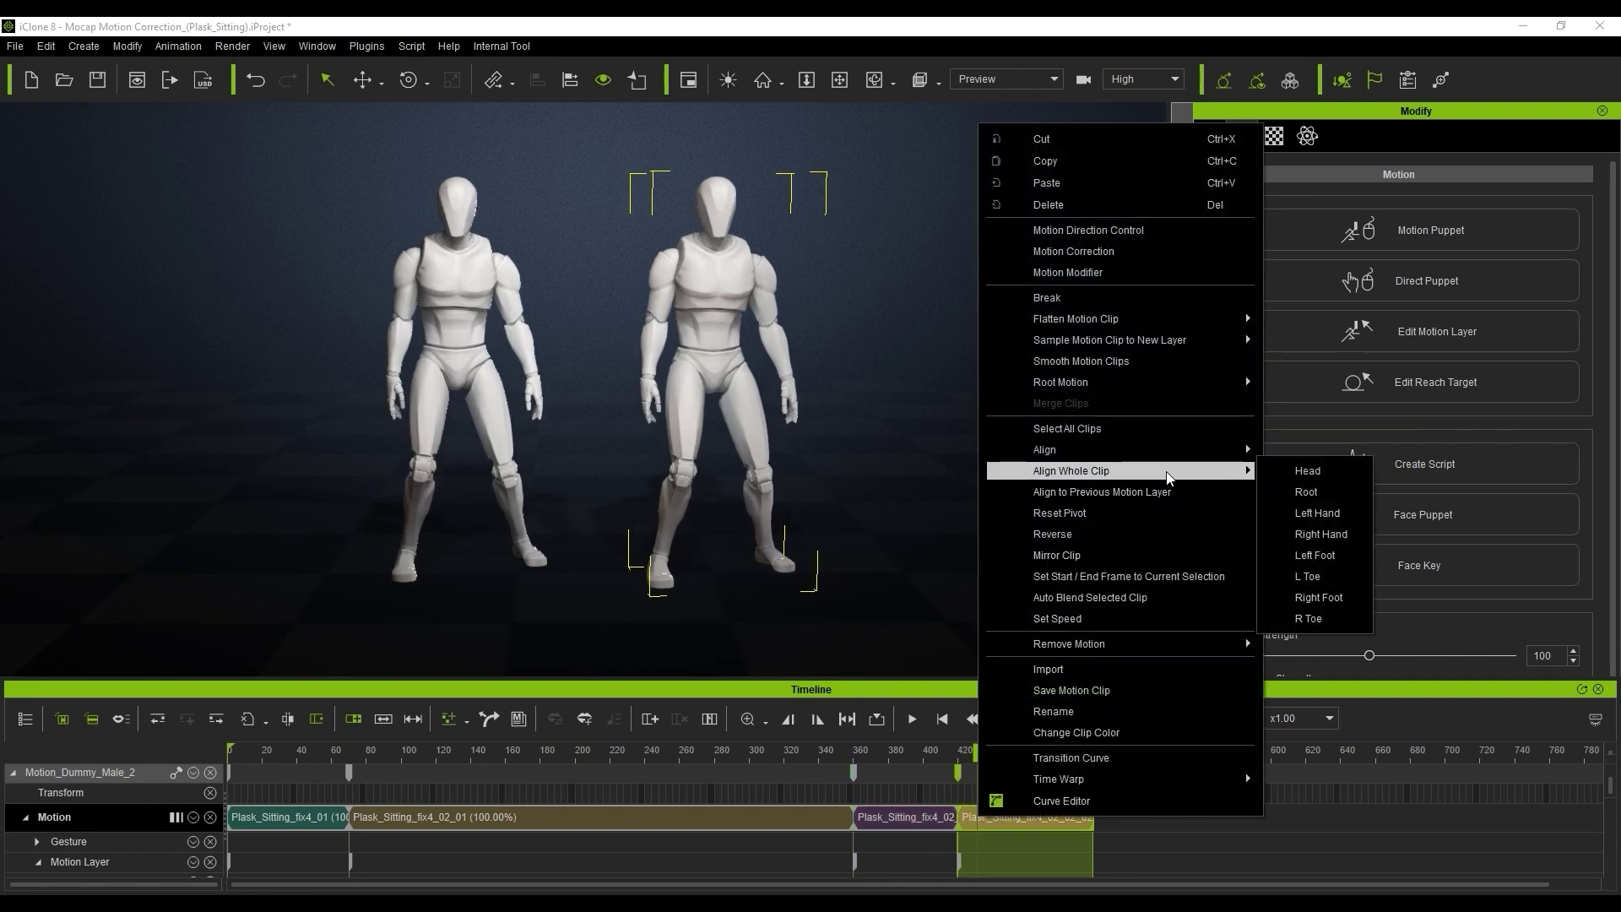
pyautogui.click(1335, 555)
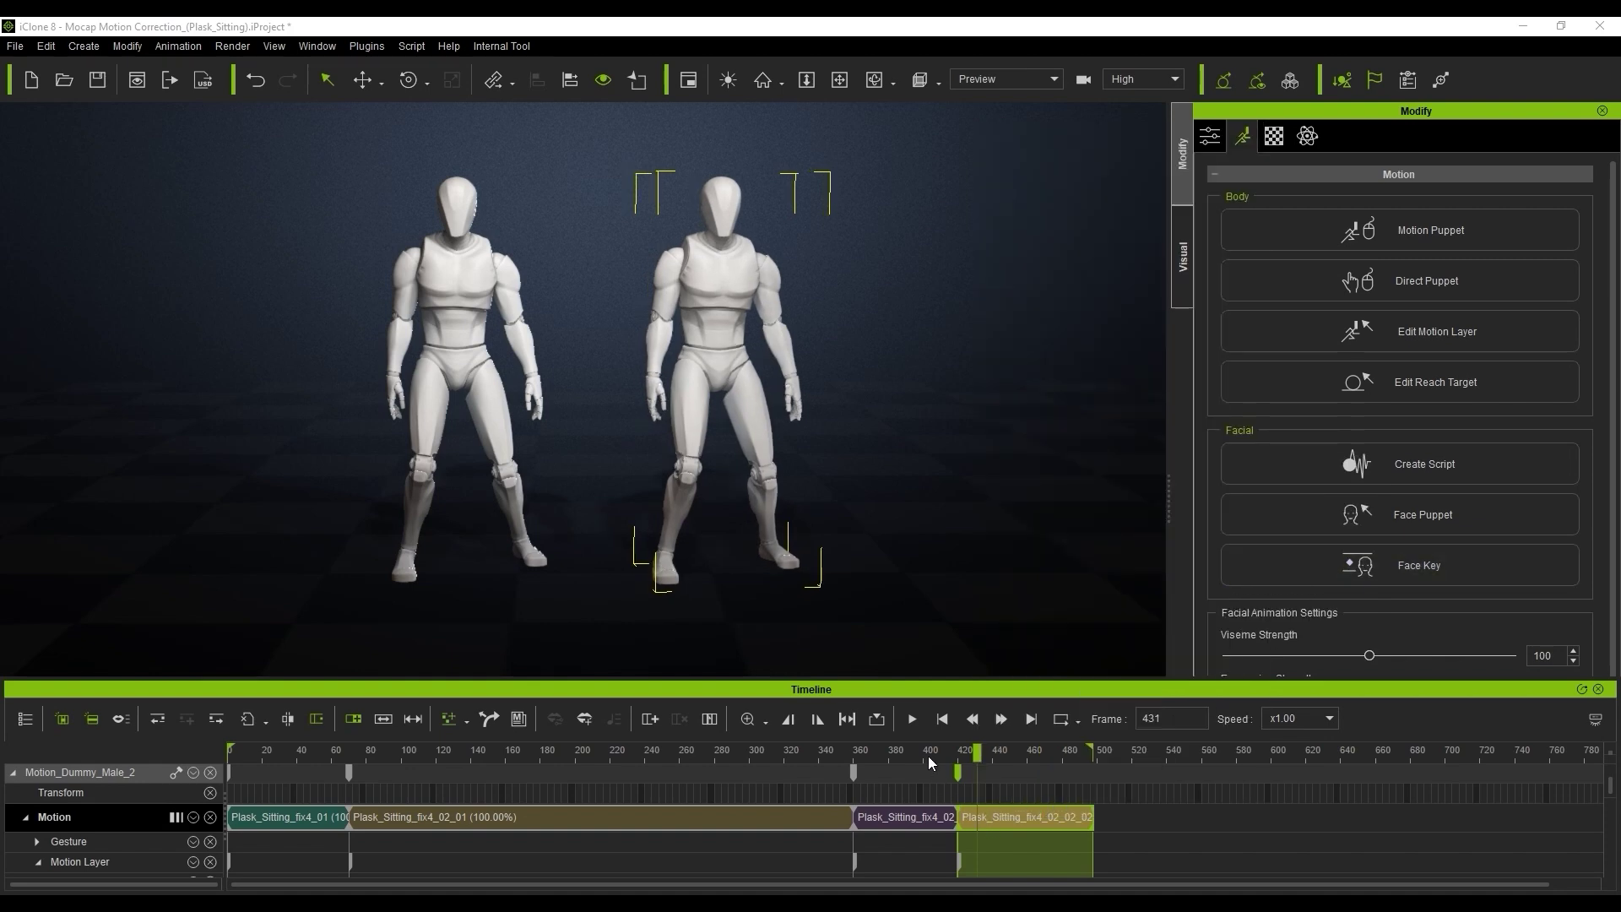
pyautogui.click(959, 750)
pyautogui.moveTo(961, 750); pyautogui.dragTo(1057, 751)
pyautogui.press('space')
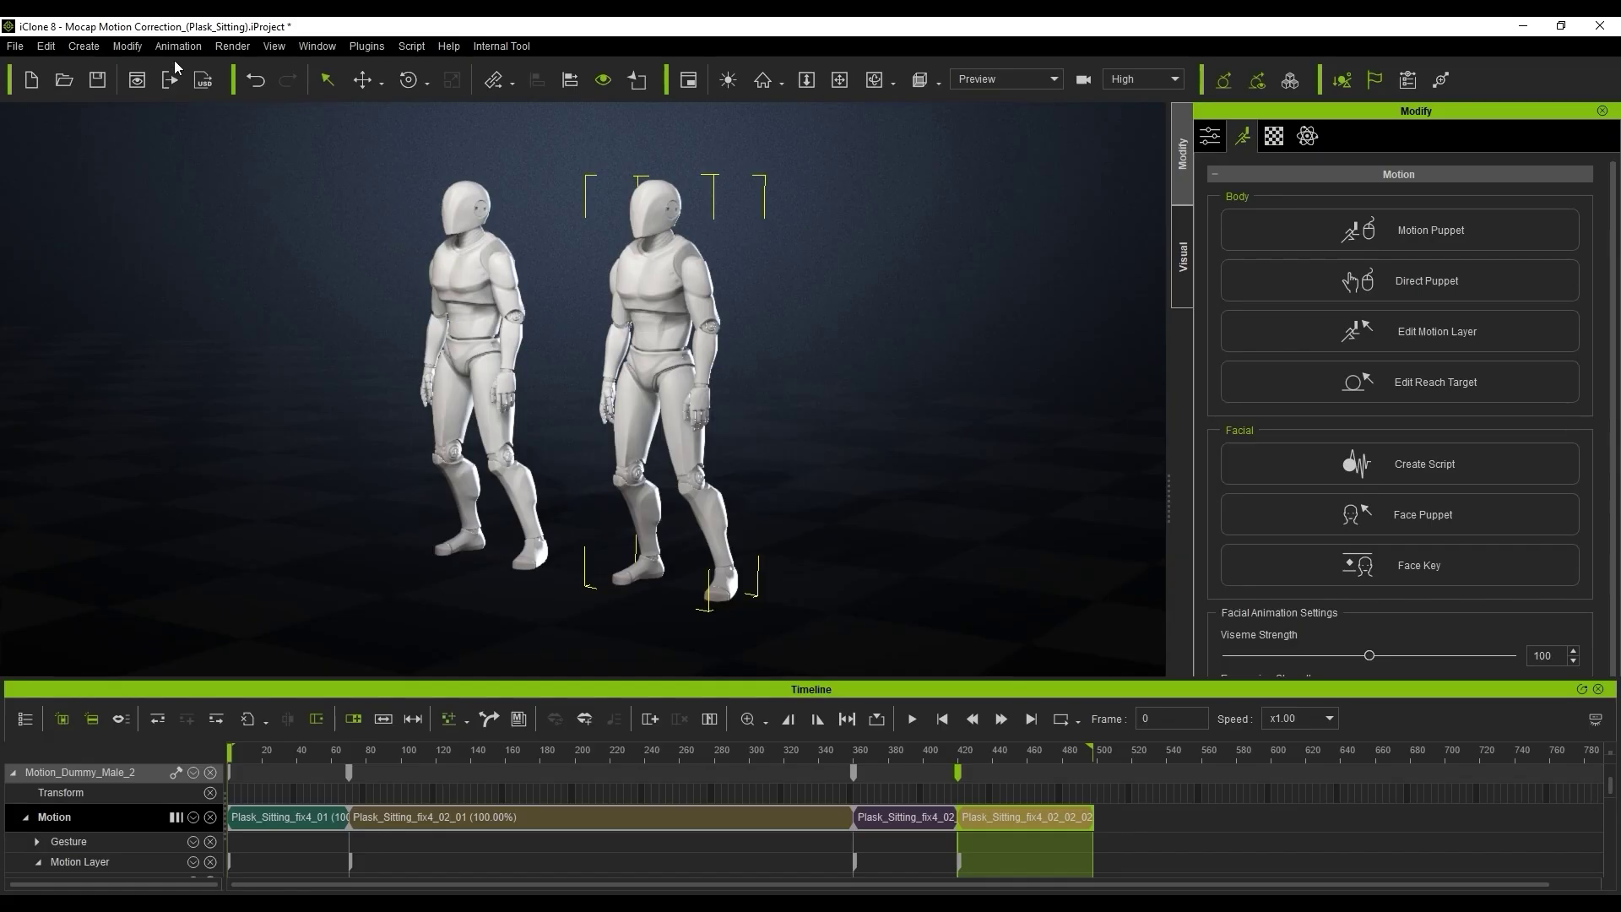
# Flatten All Motion With Constraint into one Baked clip and scrub from walking to sitting.
pyautogui.click(179, 48)
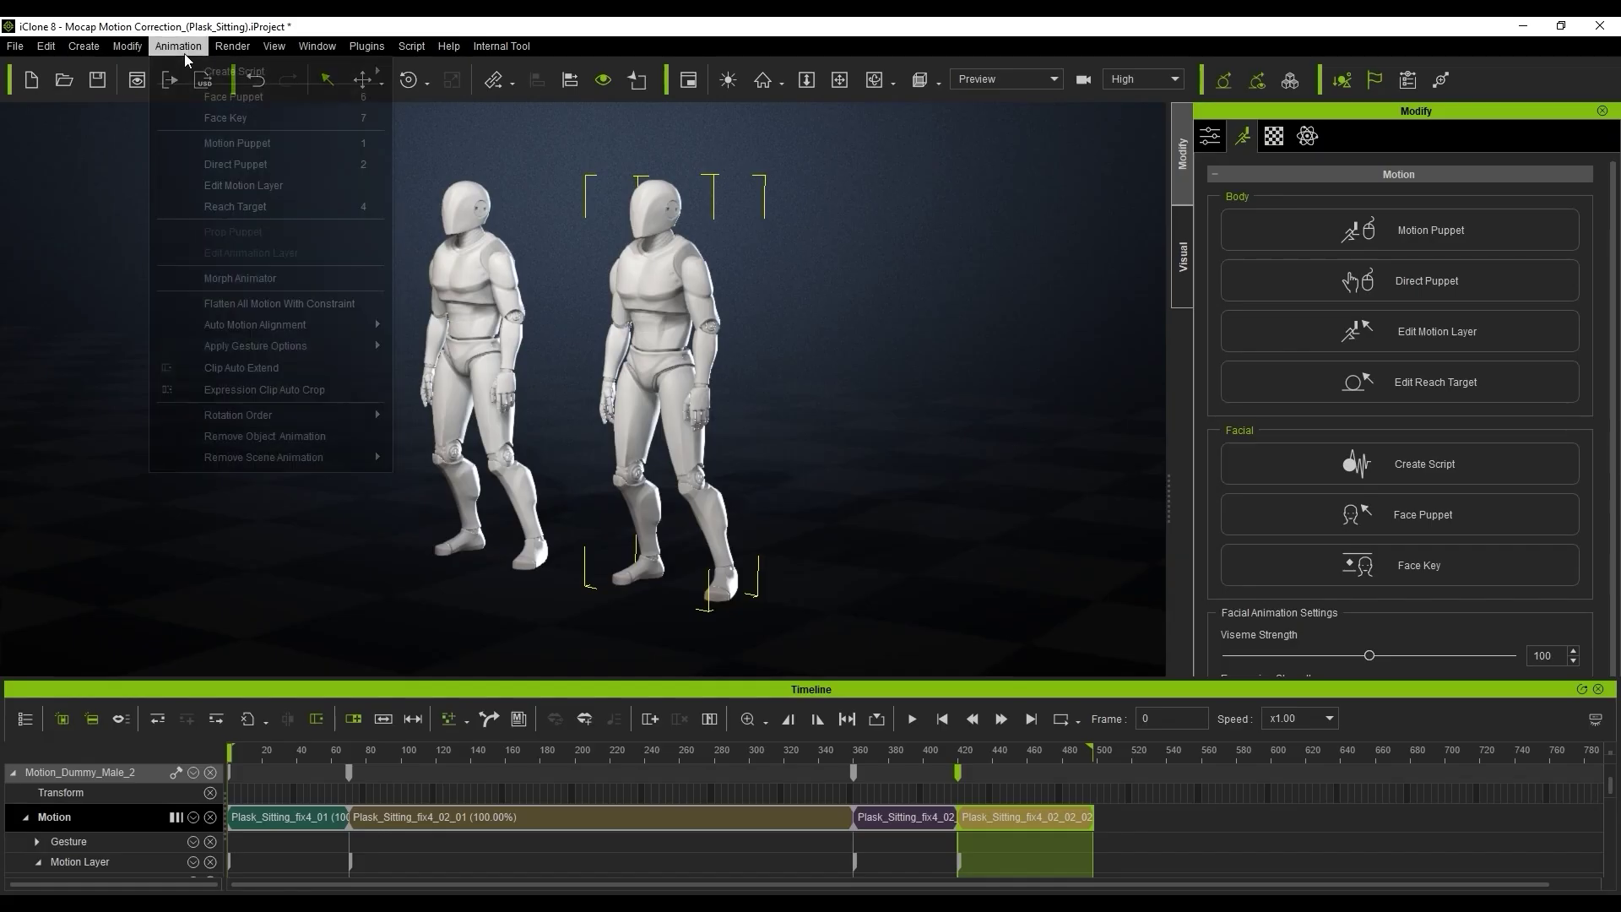
pyautogui.click(300, 310)
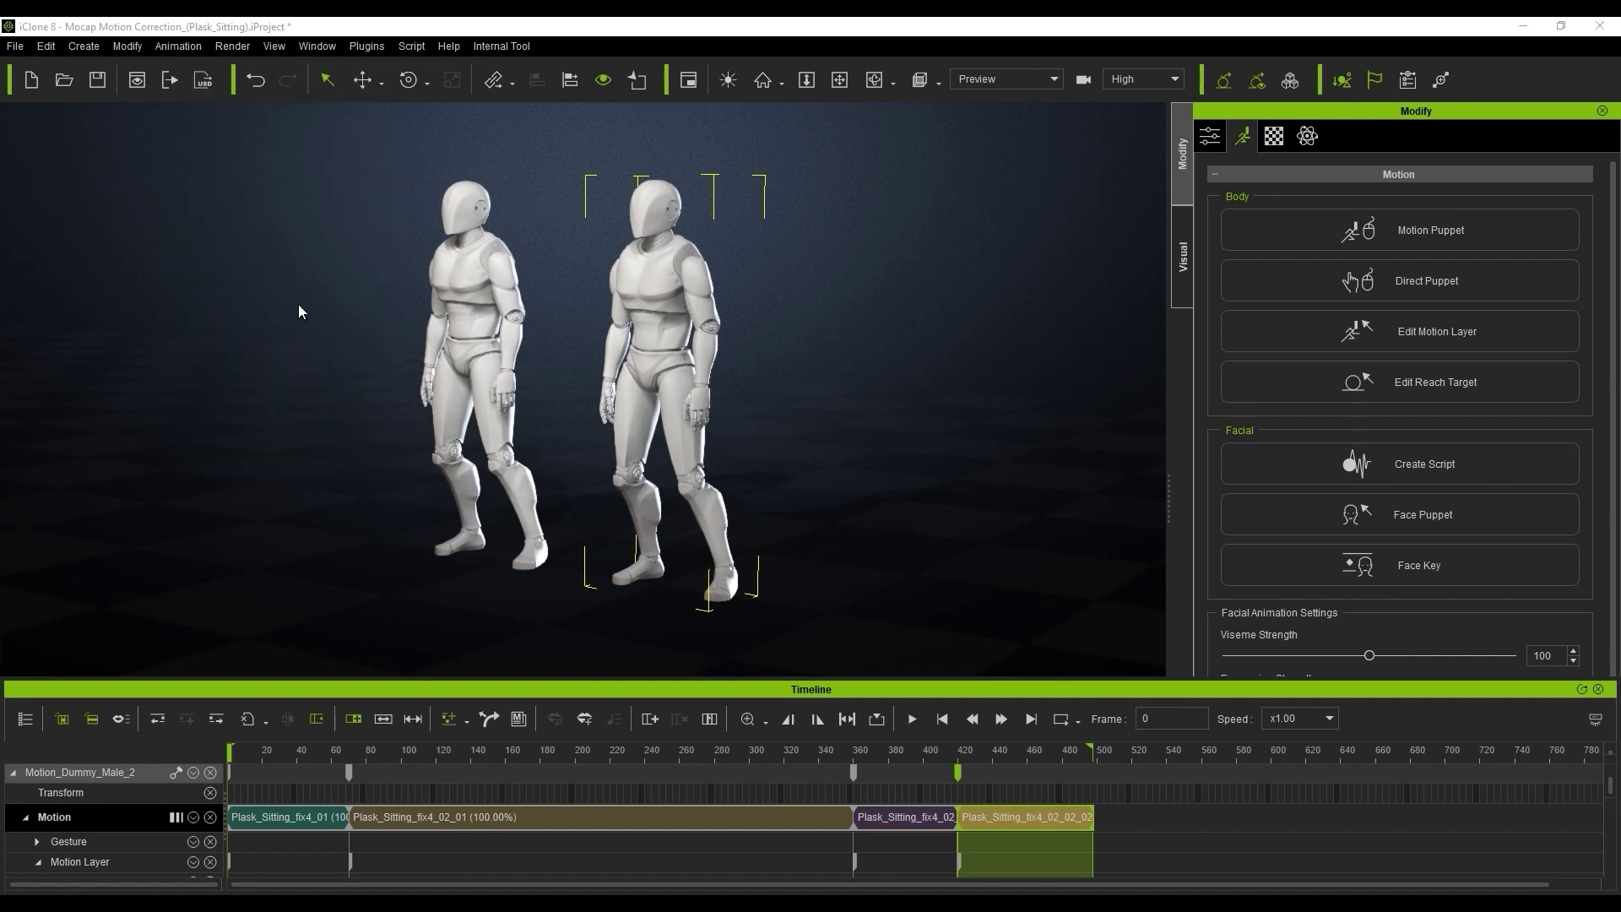
pyautogui.click(329, 753)
pyautogui.moveTo(362, 753); pyautogui.dragTo(228, 752)
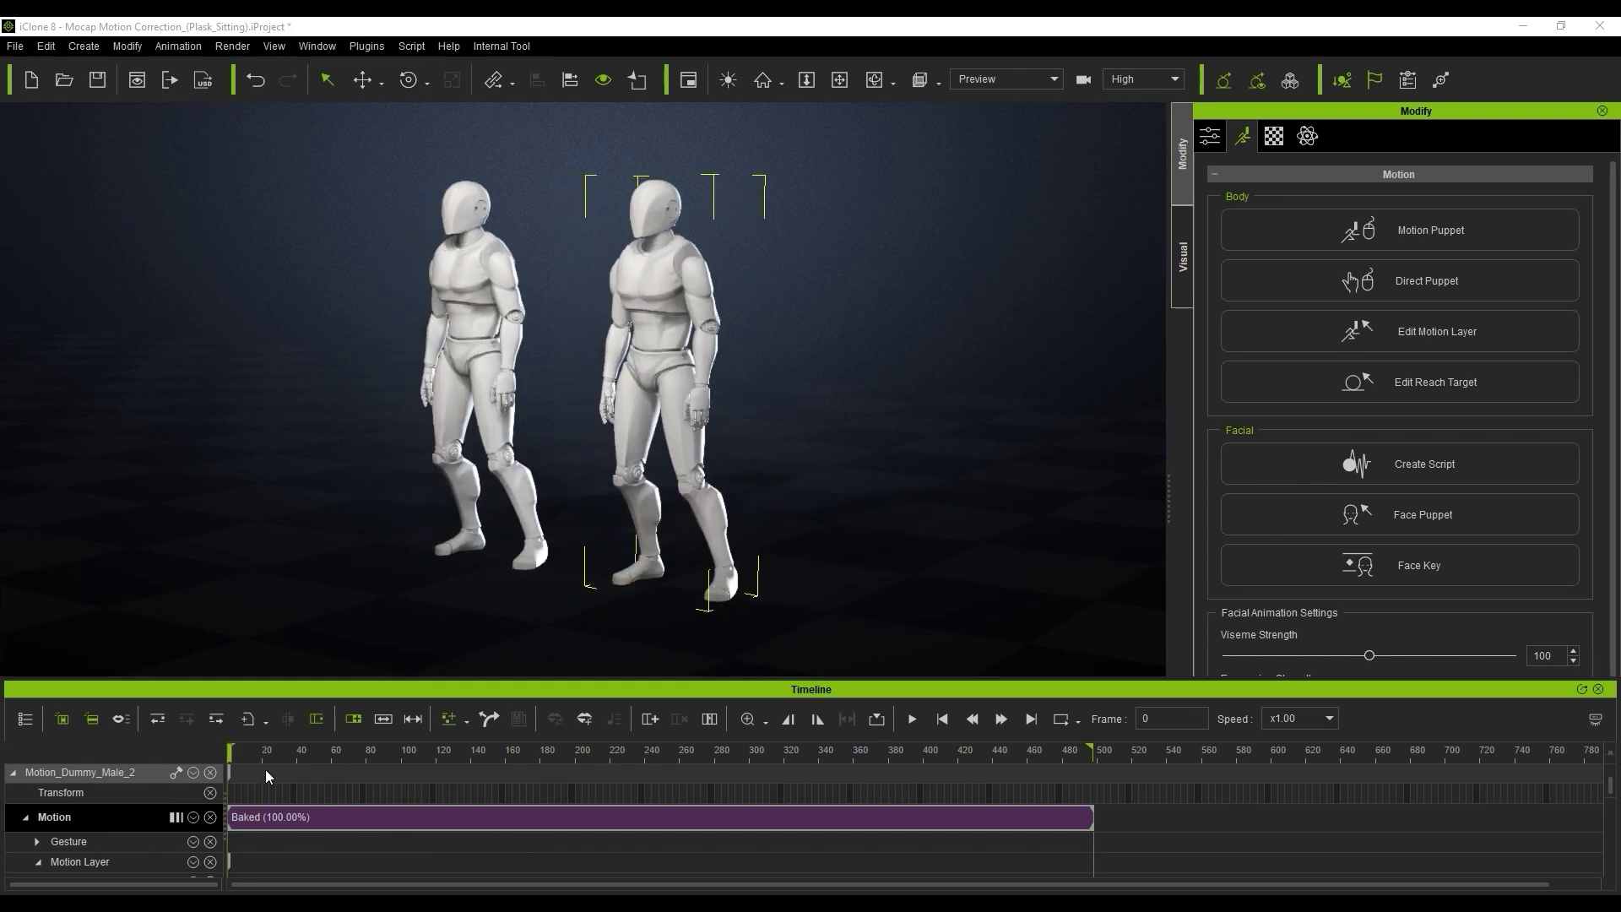
# Apply Motion Correction to the Baked clip for LFoot, L Toe, RFoot and R Toe.
pyautogui.click(263, 814)
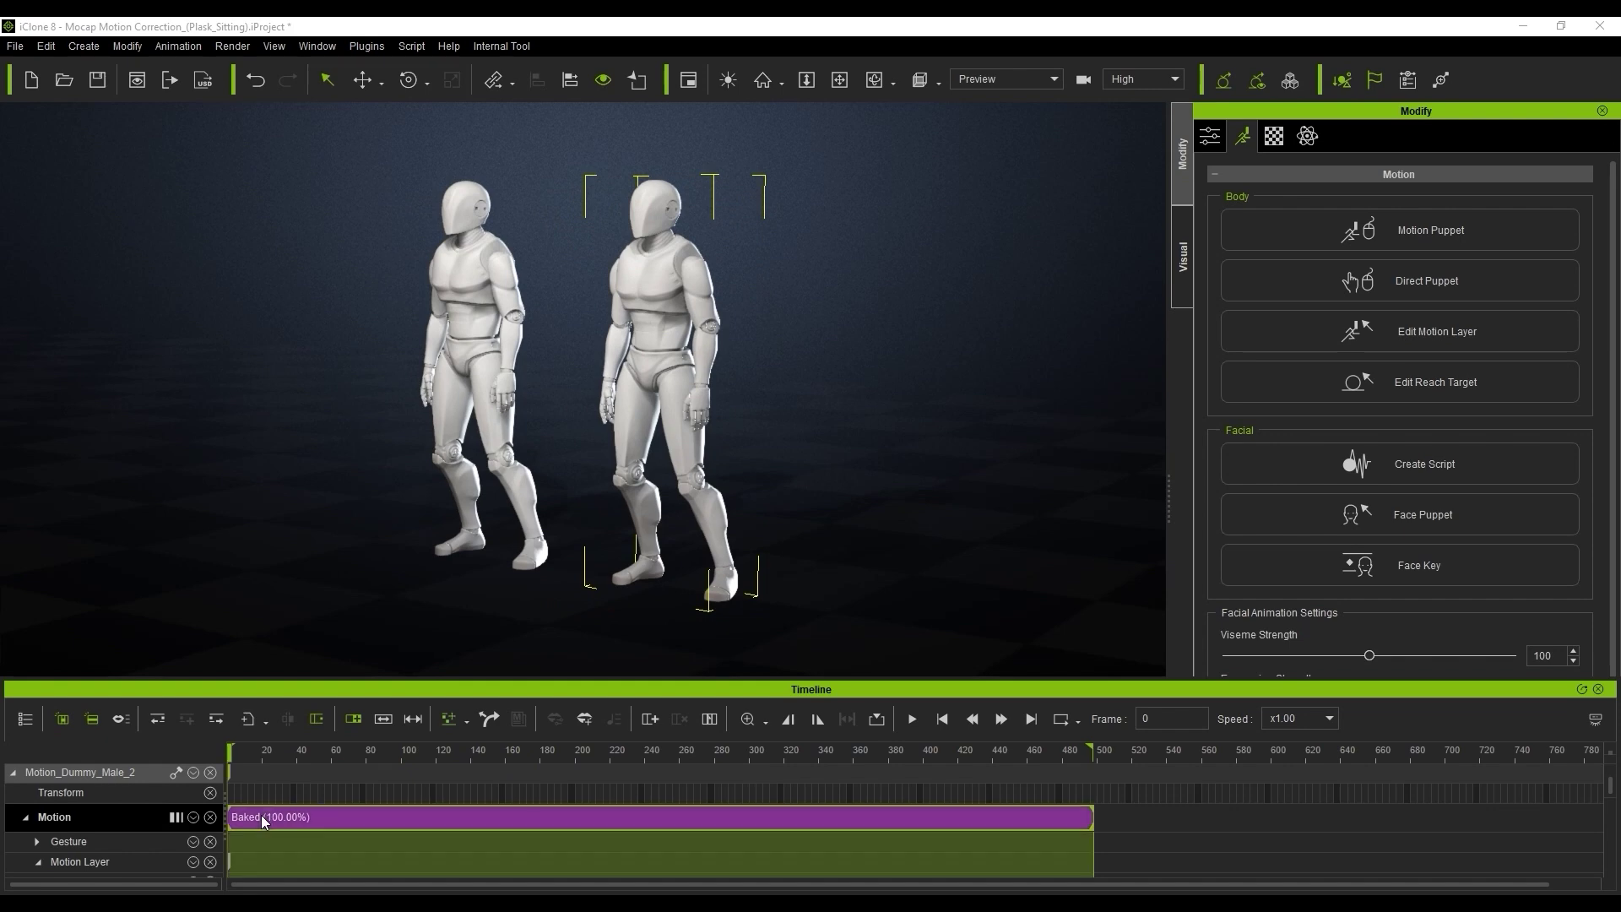
pyautogui.rightClick(261, 814)
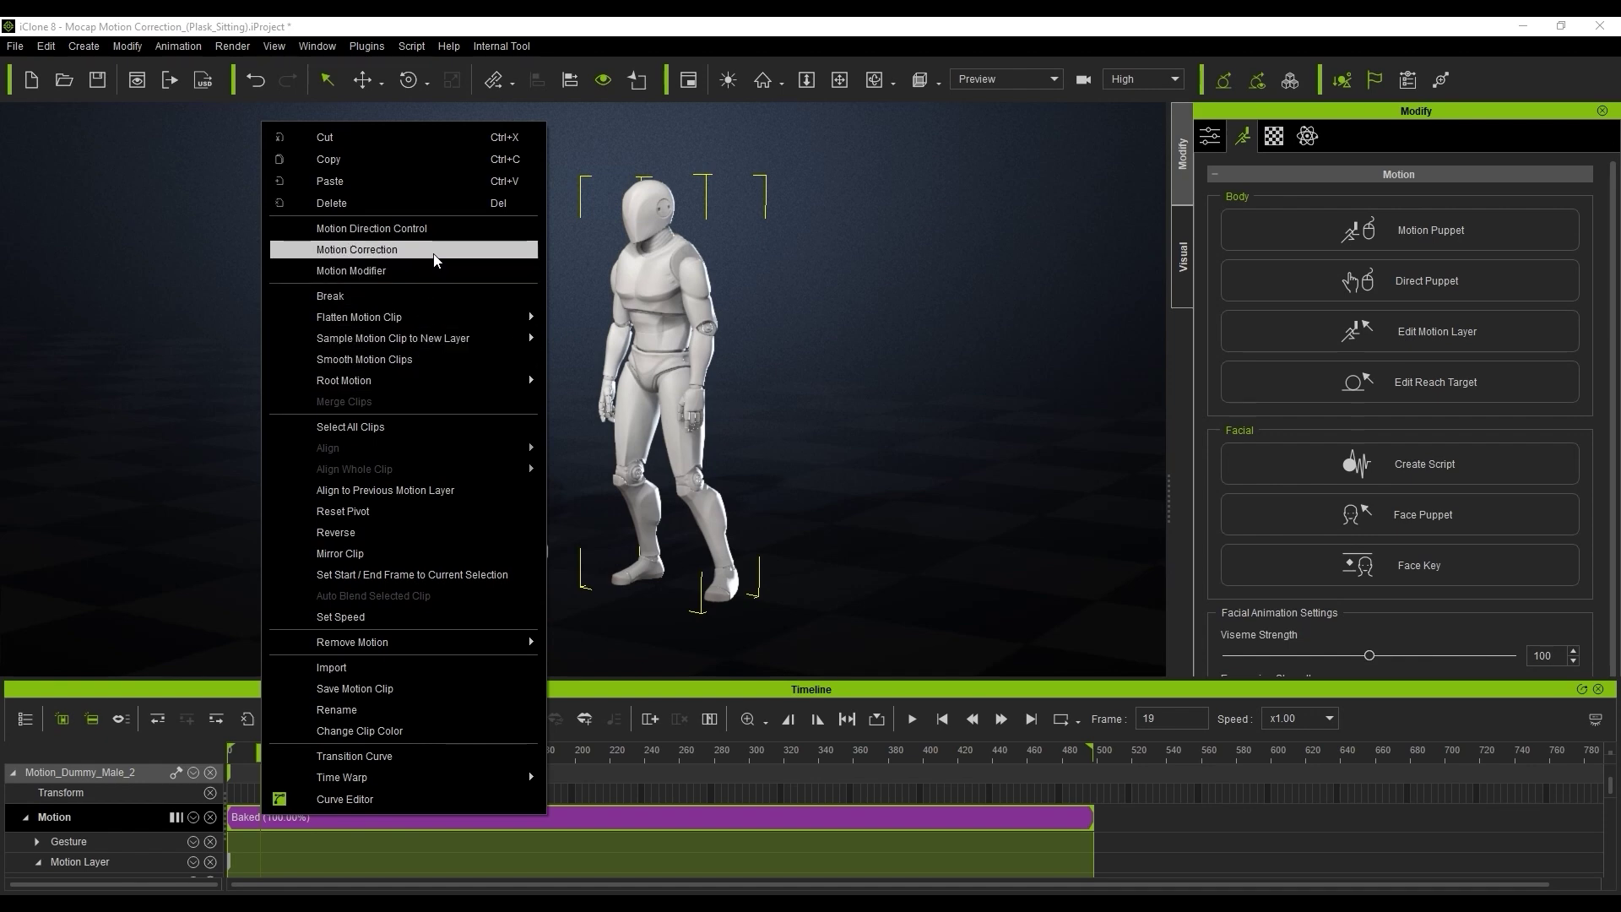
pyautogui.click(437, 250)
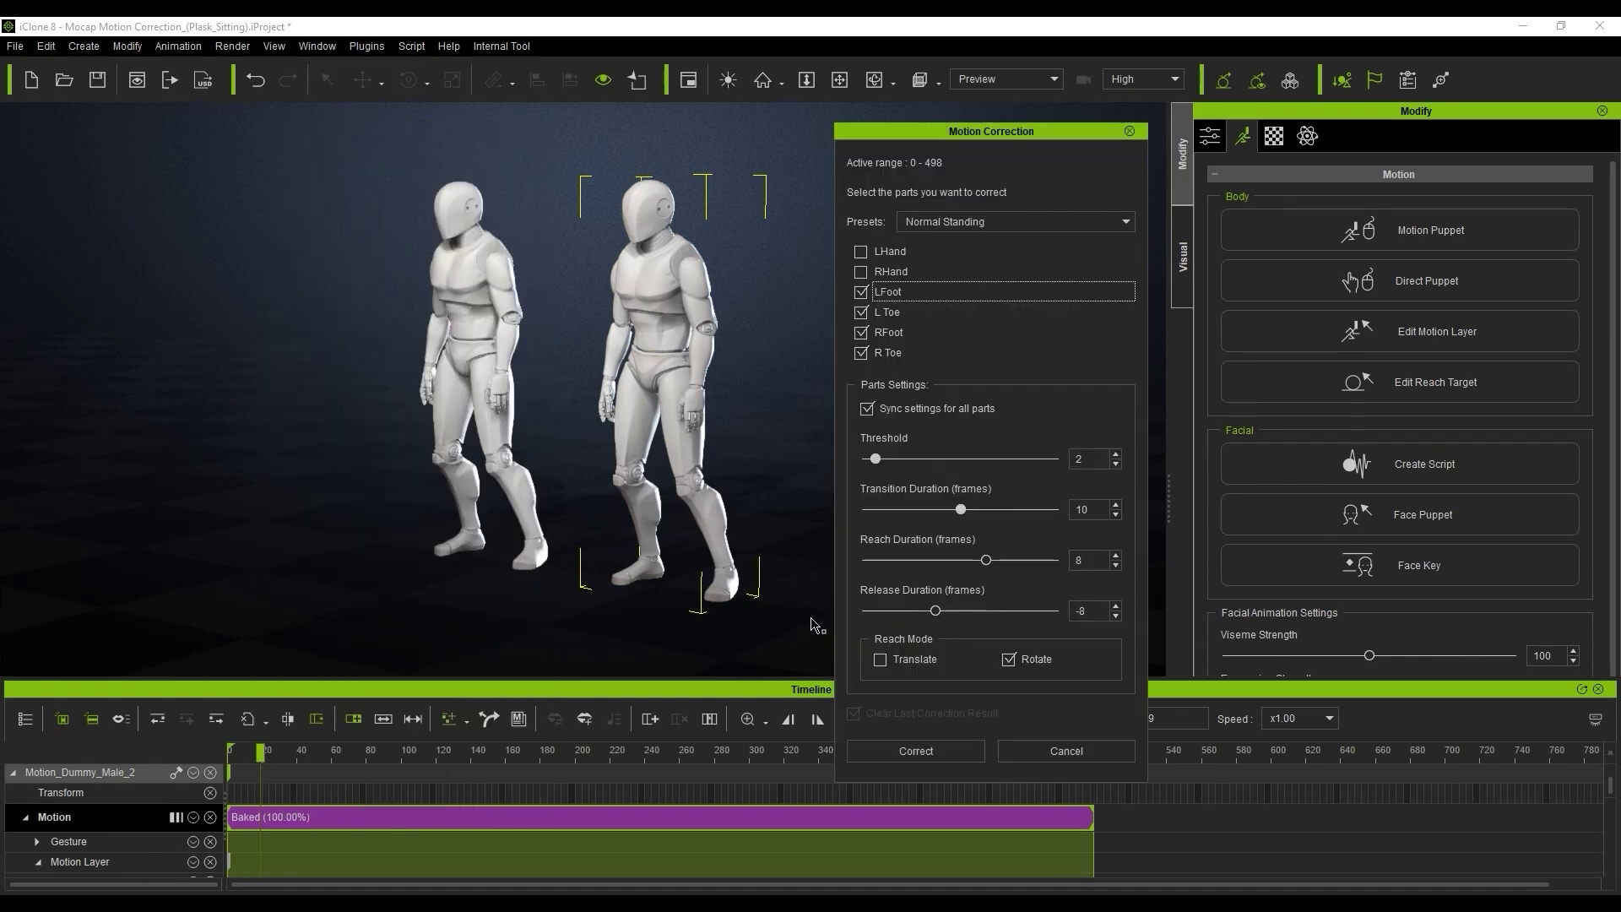
pyautogui.click(944, 753)
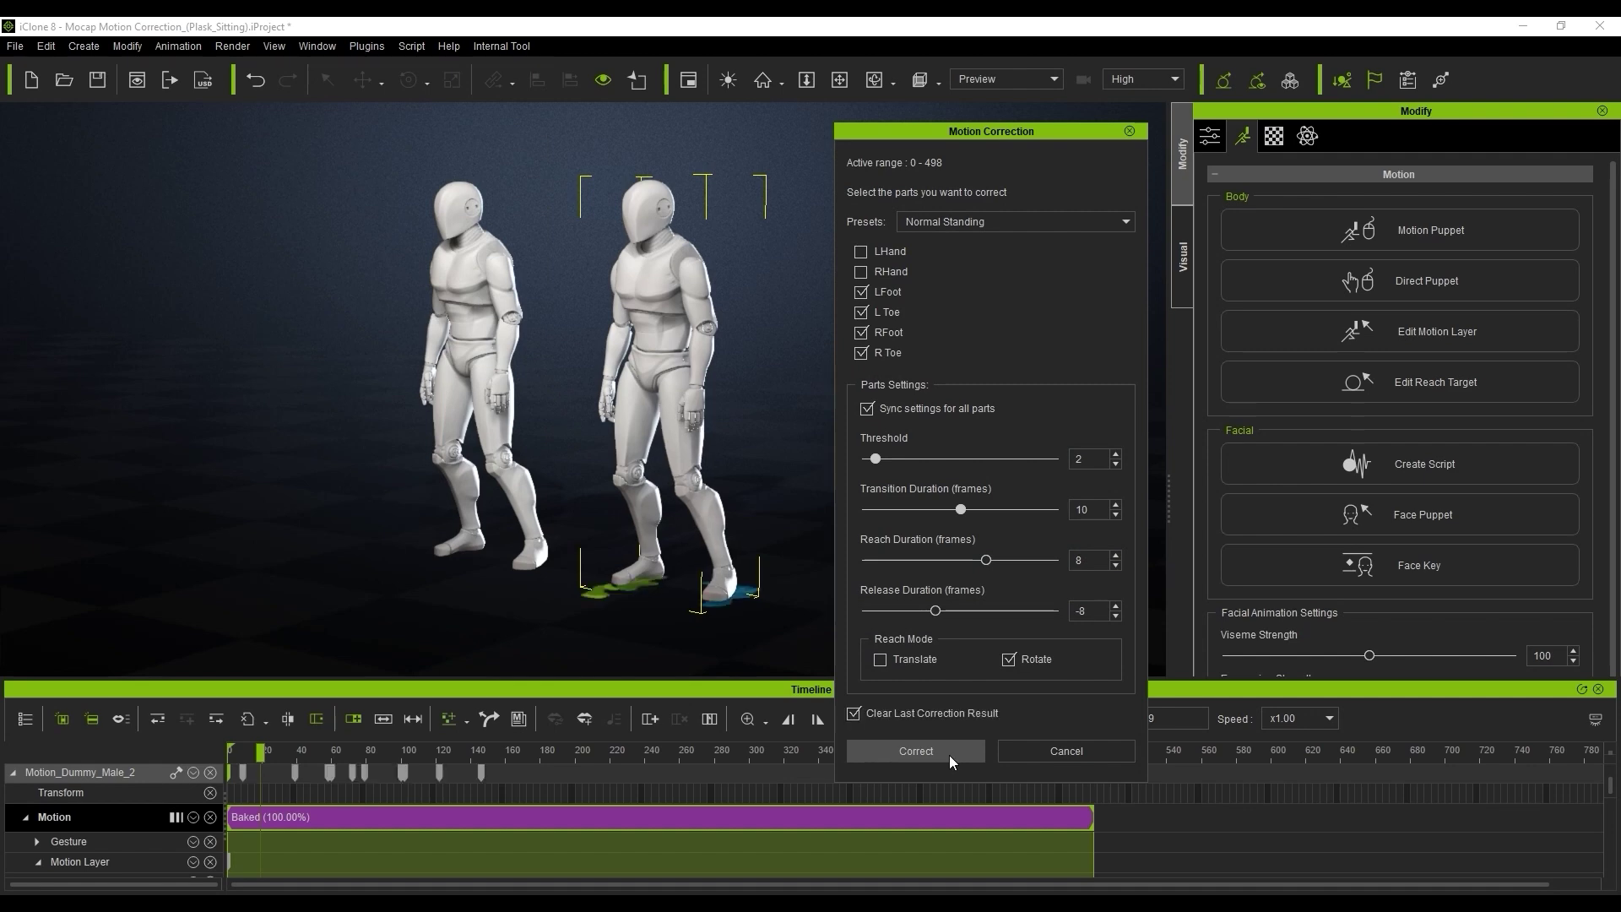
# Move the first Reach L Toe contact key from frame 9 to 3 and delete the middle Reach L Foot span.
pyautogui.click(260, 831)
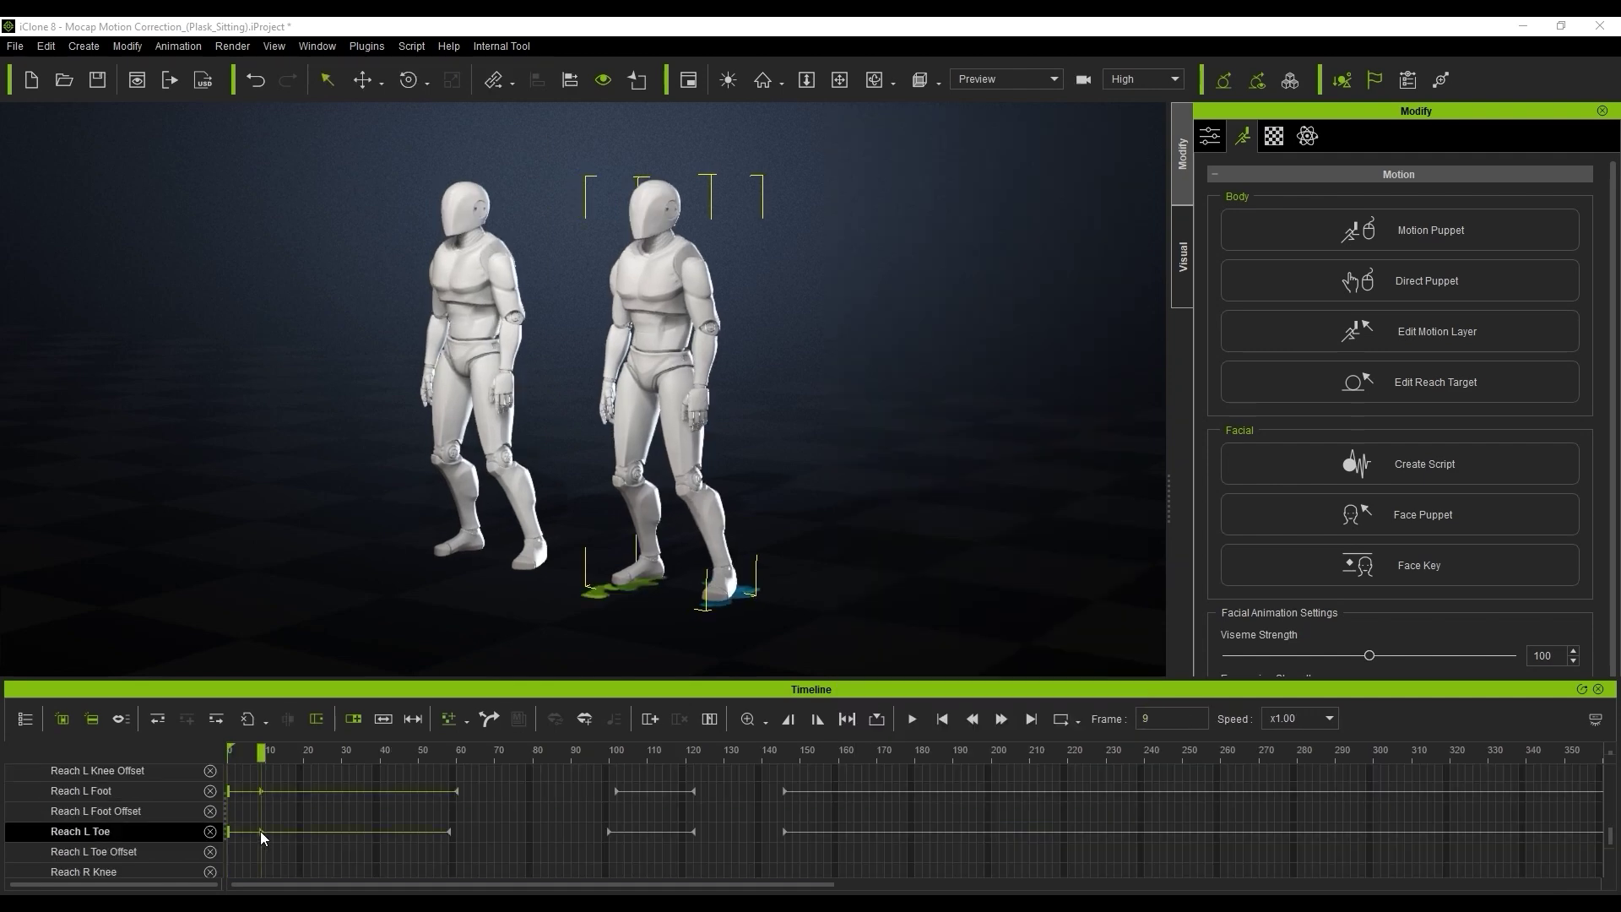
pyautogui.moveTo(260, 792); pyautogui.dragTo(792, 765)
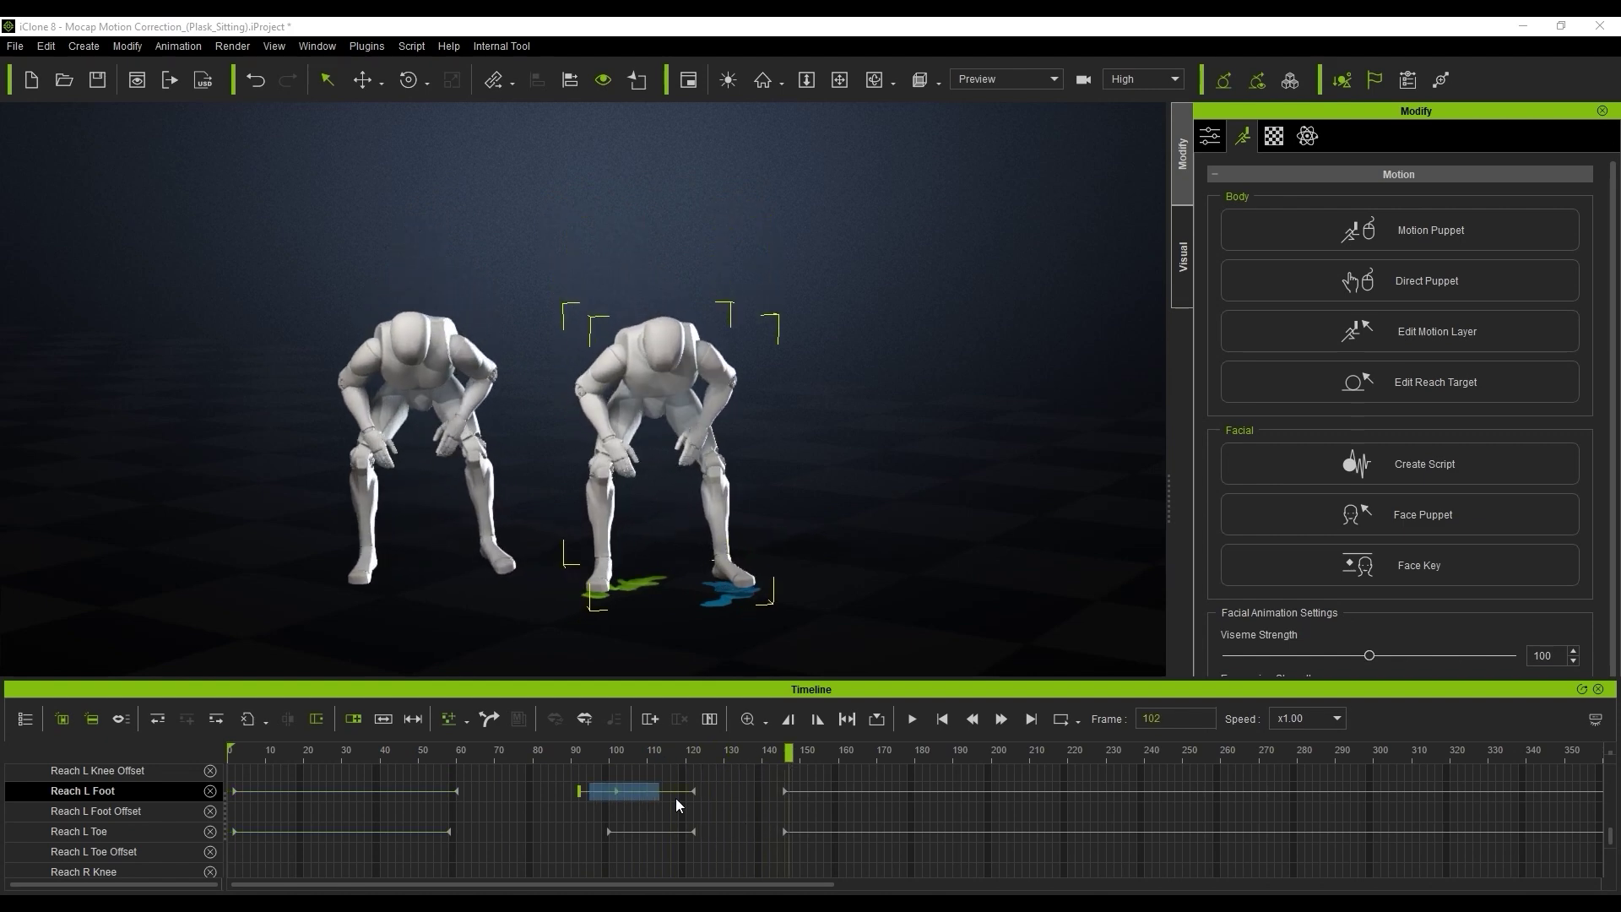
pyautogui.moveTo(676, 797); pyautogui.dragTo(707, 828)
pyautogui.press('Delete')
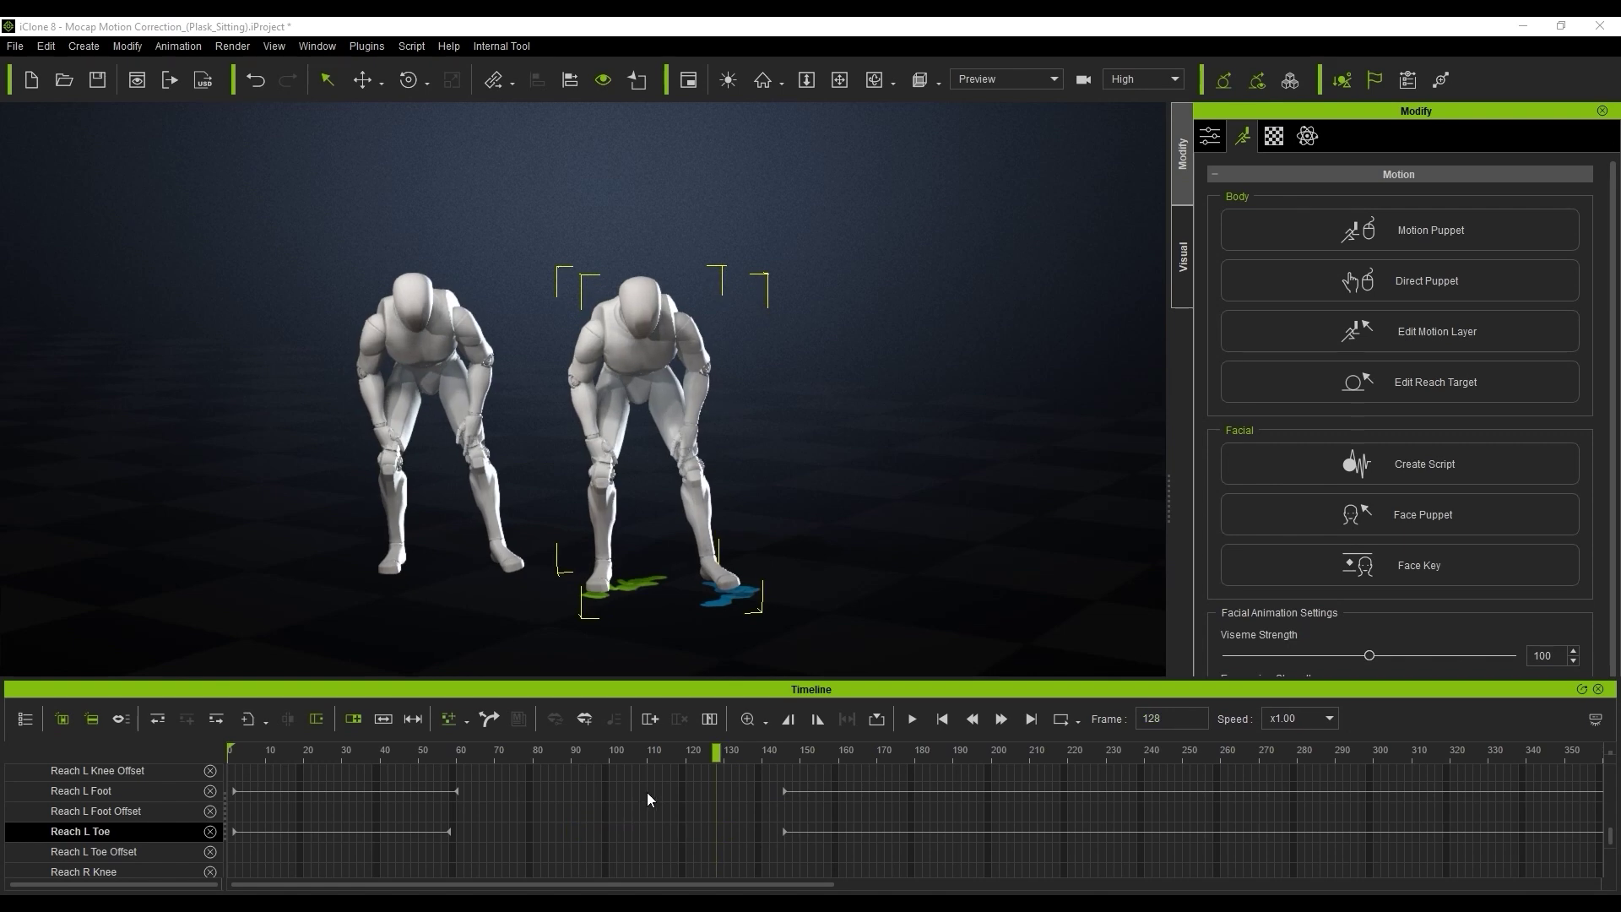
# Extend the left foot contact span to start at frame 108 and play back the corrected contacts.
pyautogui.click(782, 787)
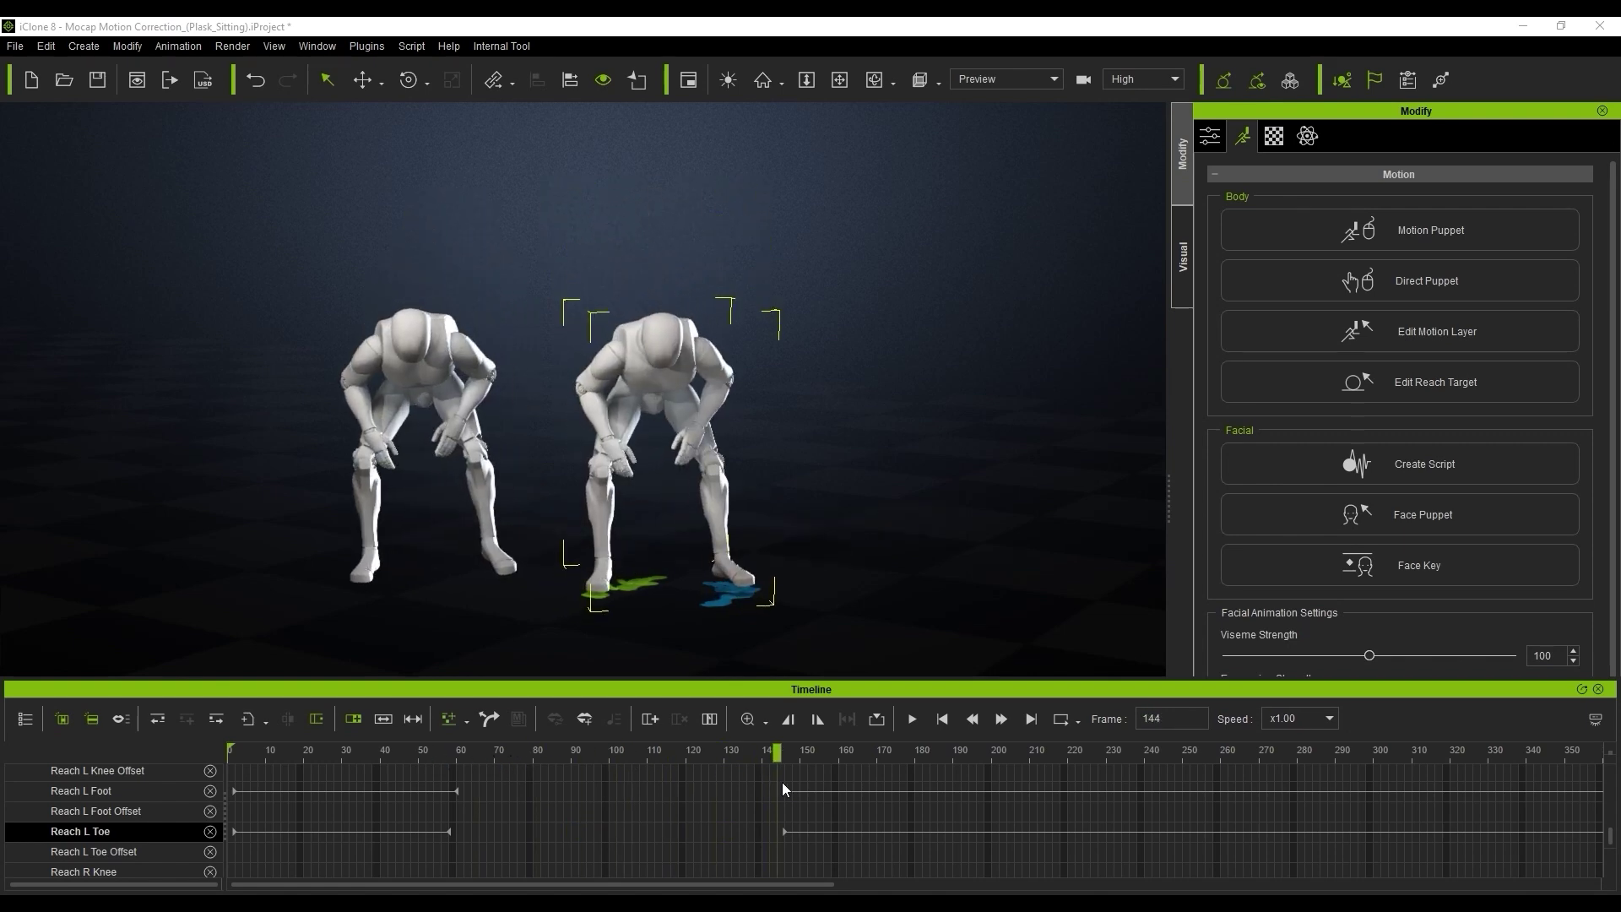
pyautogui.click(784, 832)
pyautogui.click(727, 759)
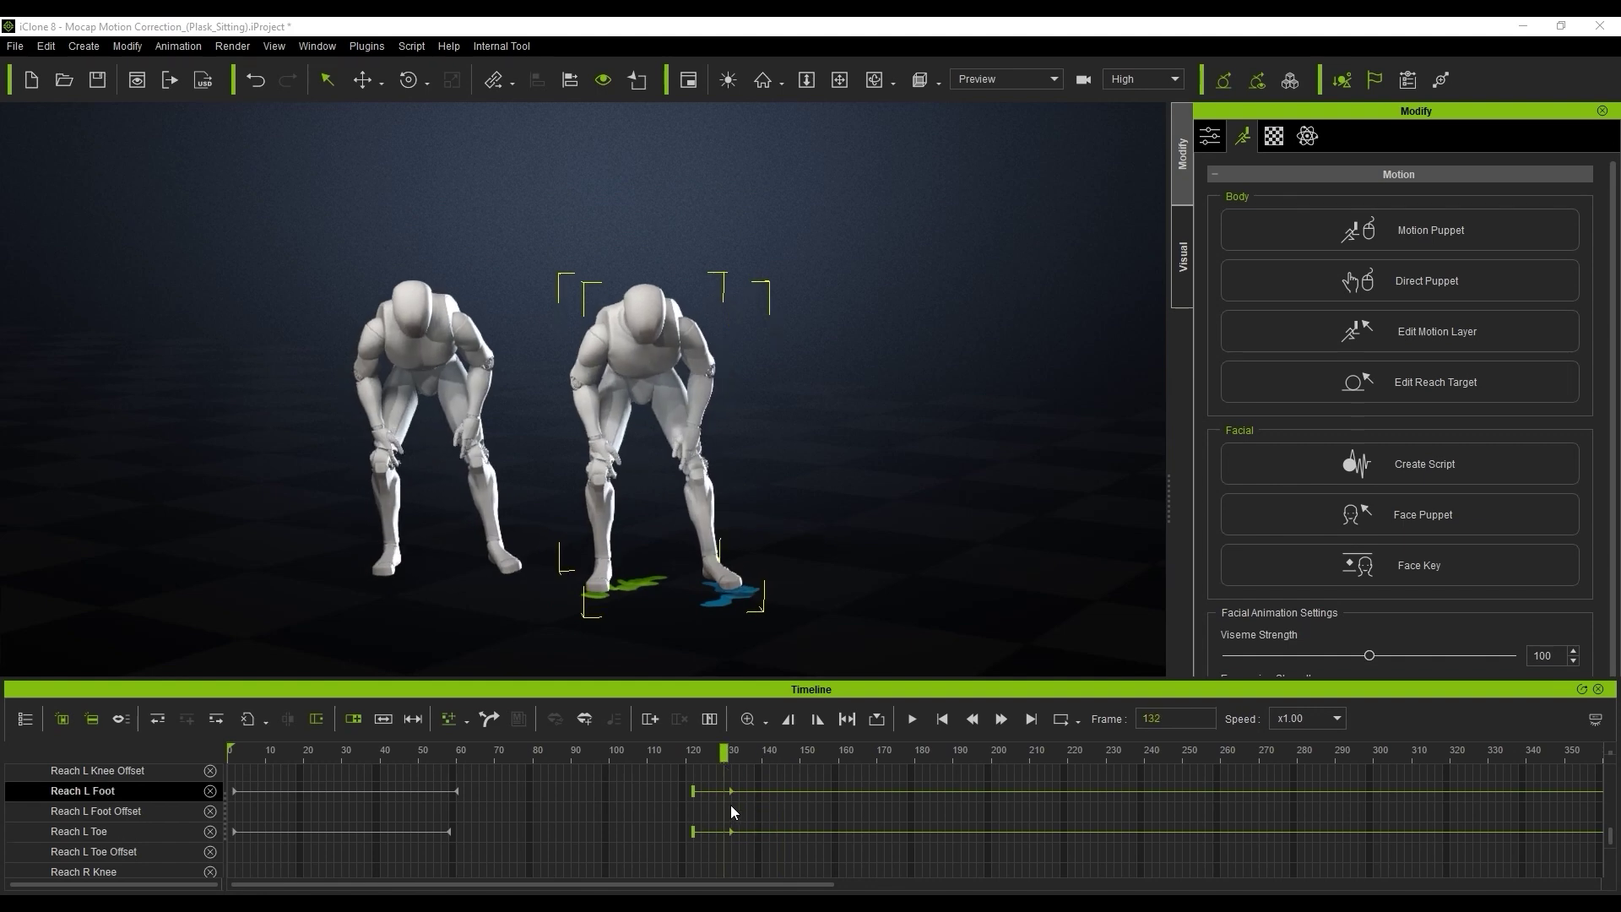
pyautogui.moveTo(693, 791); pyautogui.dragTo(644, 800)
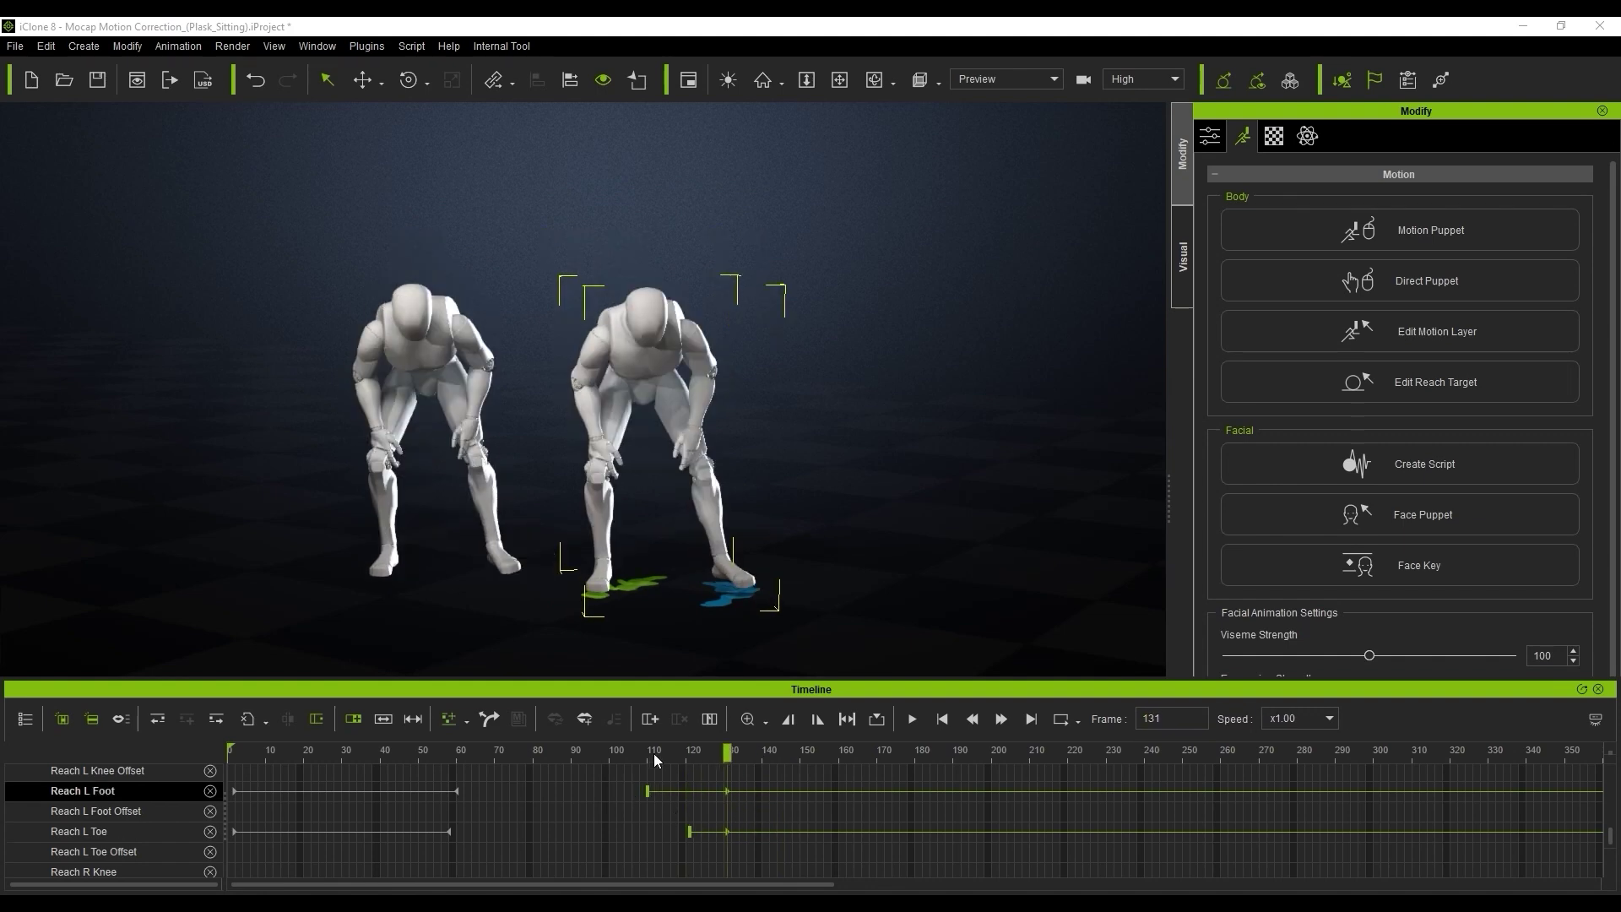
pyautogui.press('space')
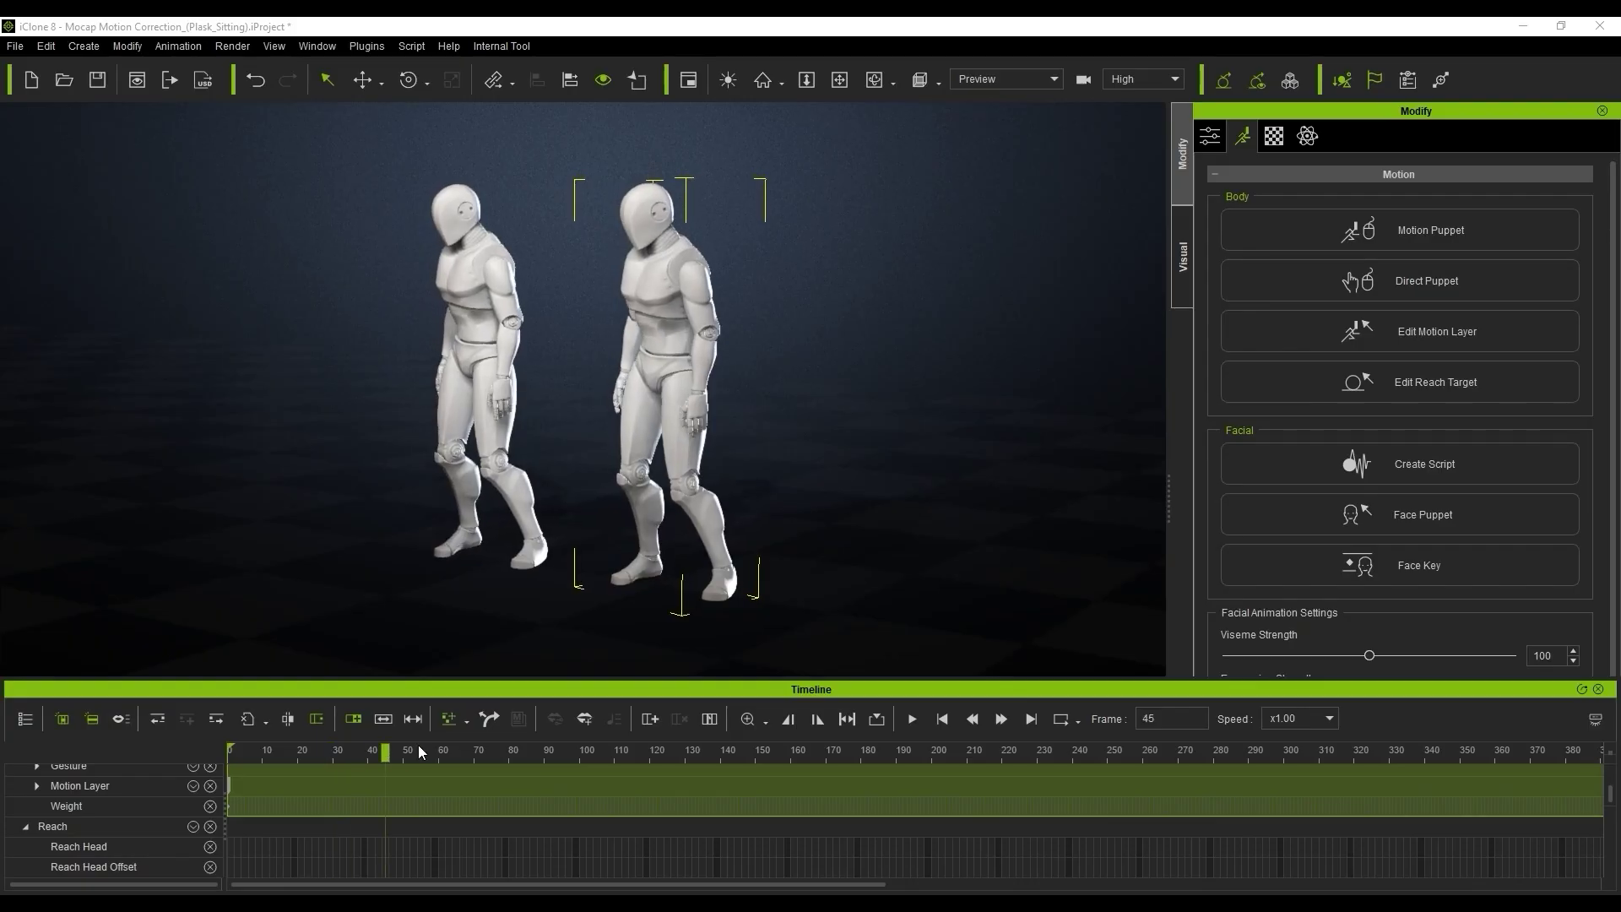
pyautogui.moveTo(419, 746); pyautogui.dragTo(740, 752)
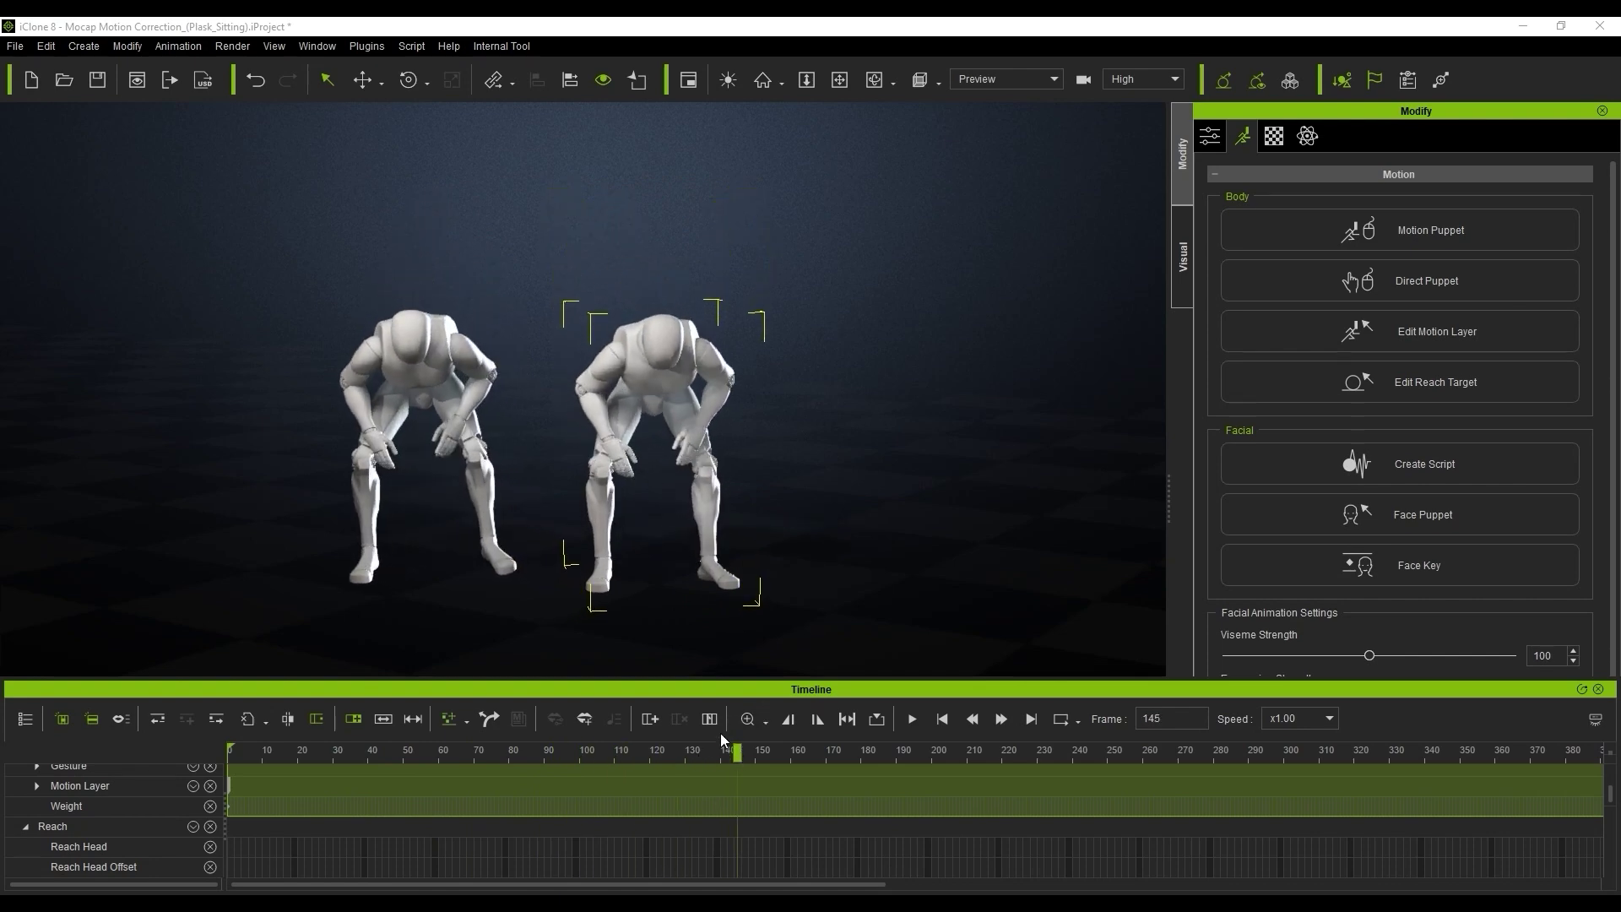
pyautogui.moveTo(710, 754)
pyautogui.mouseDown()
pyautogui.moveTo(636, 752)
pyautogui.moveTo(739, 762)
pyautogui.mouseUp()
# In Edit Reach Target, lock the hands to CC_Base_L/R_Thigh and move the right hand onto its thigh.
pyautogui.click(1363, 380)
pyautogui.click(1068, 506)
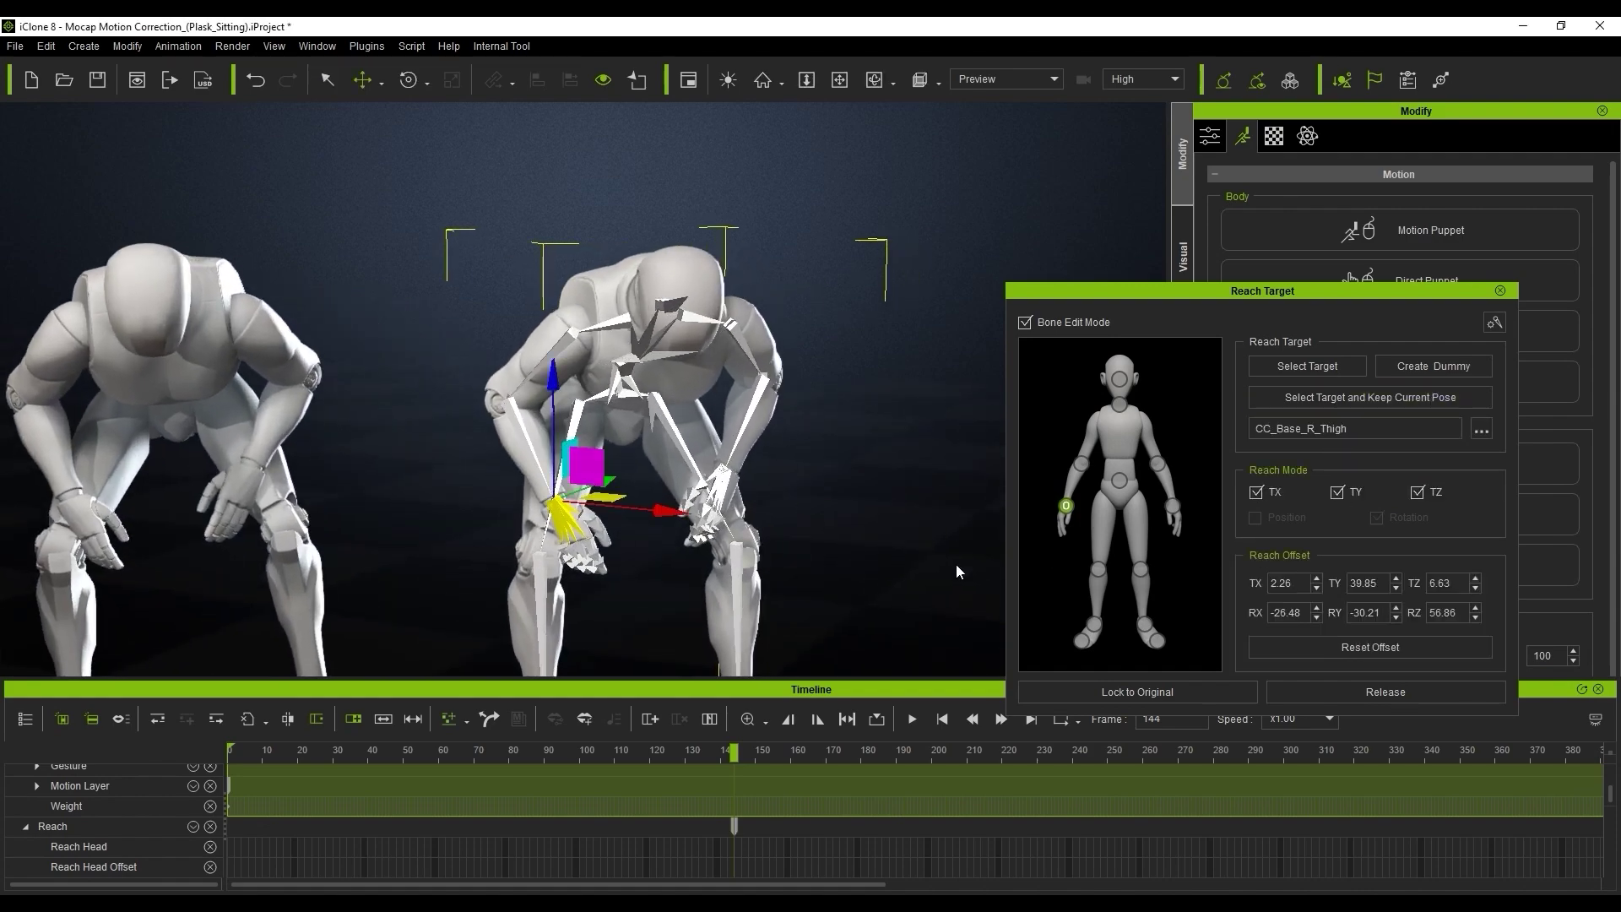
pyautogui.click(1065, 506)
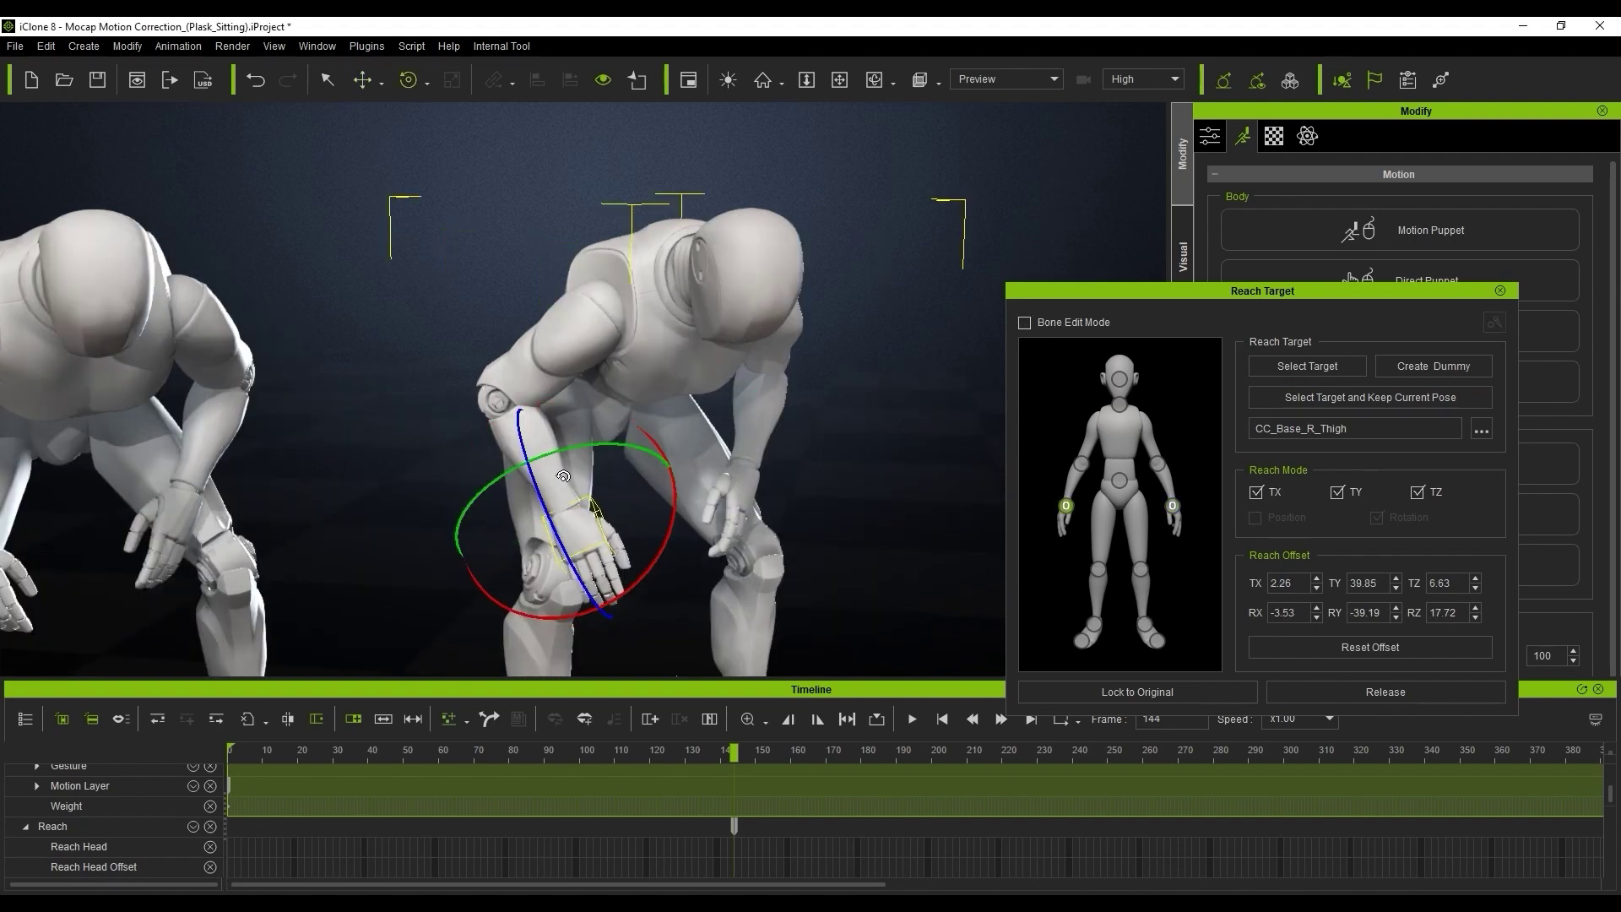
pyautogui.press('w')
pyautogui.moveTo(641, 499); pyautogui.dragTo(620, 556)
pyautogui.click(1172, 506)
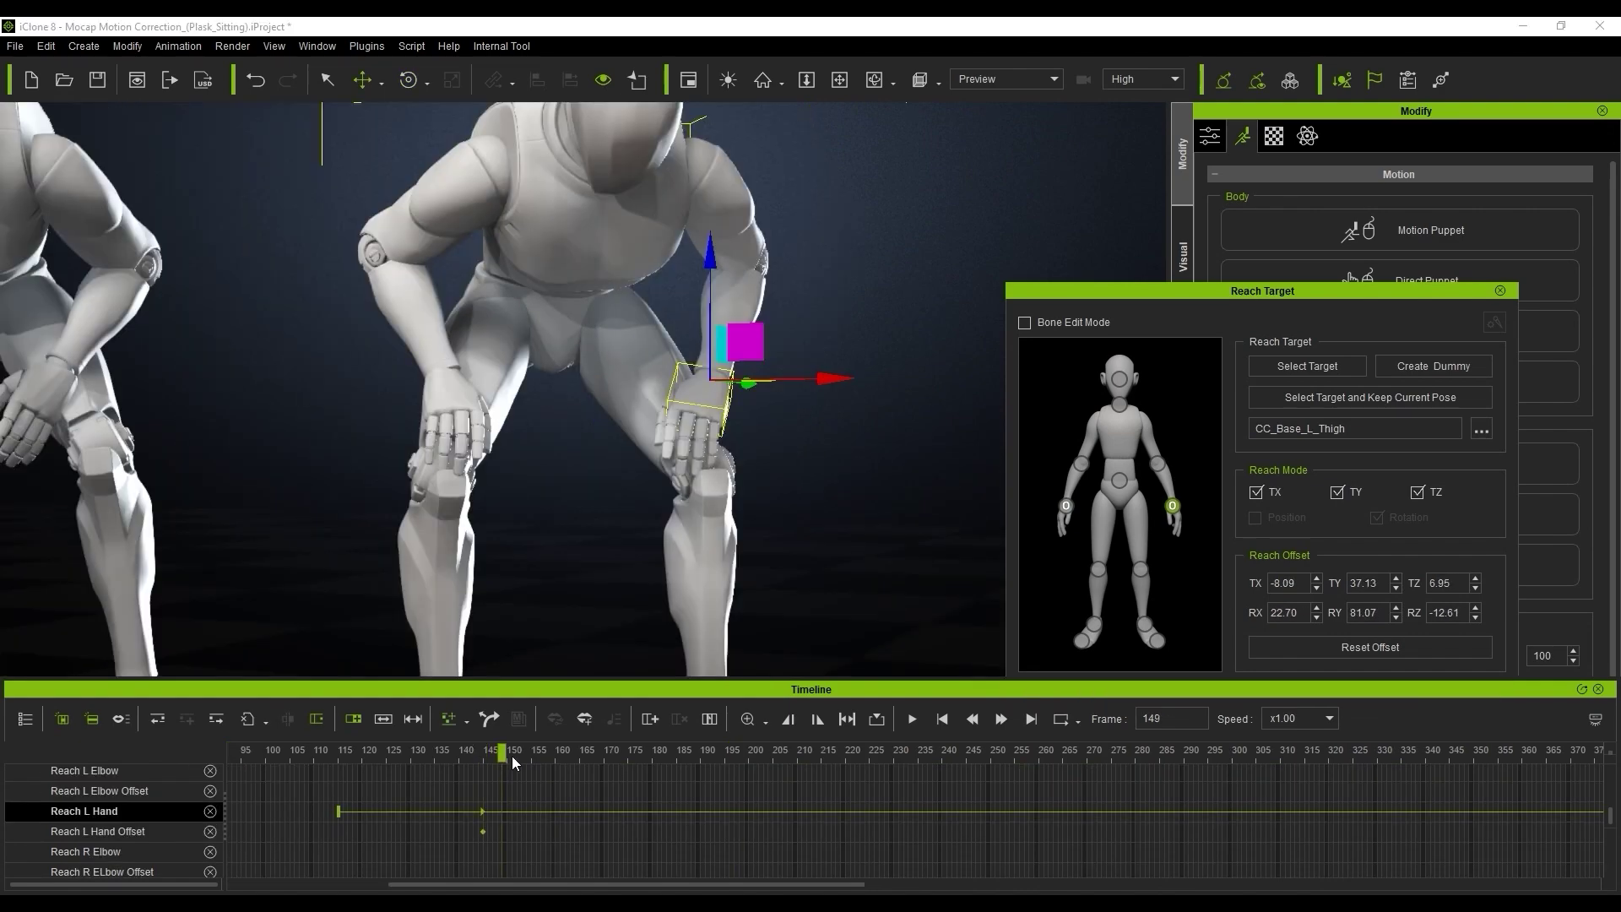
# Scrub frames 144–210 and reposition the right hand on the right thigh at frame 210.
pyautogui.moveTo(512, 756)
pyautogui.mouseDown()
pyautogui.moveTo(778, 772)
pyautogui.moveTo(483, 767)
pyautogui.mouseUp()
pyautogui.click(508, 837)
pyautogui.moveTo(640, 758); pyautogui.dragTo(797, 782)
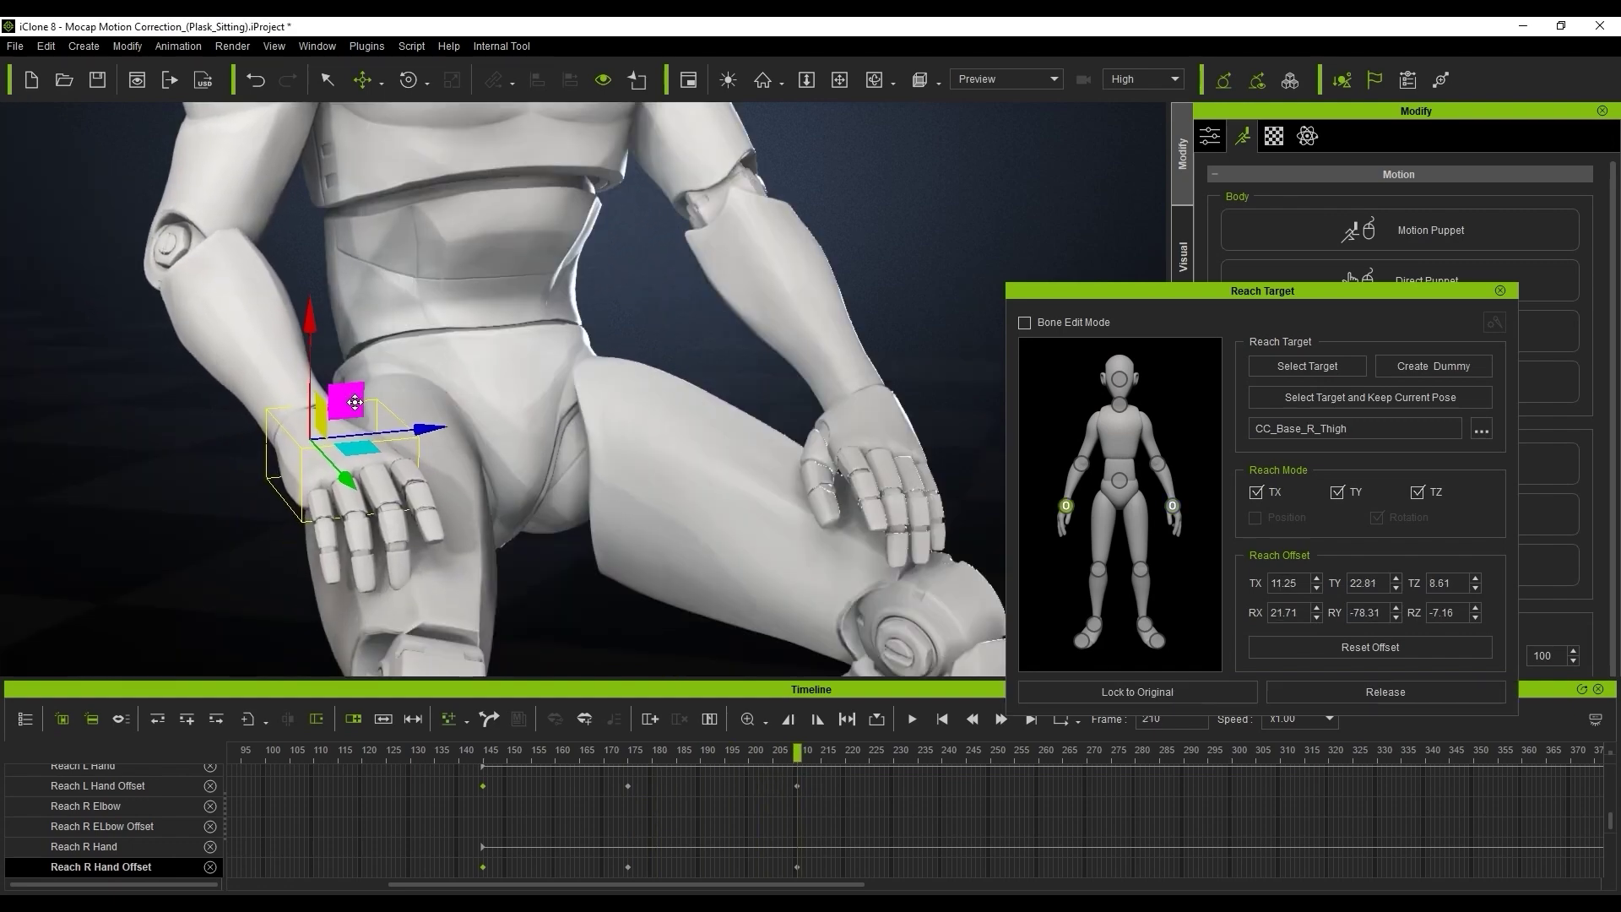
pyautogui.moveTo(591, 405); pyautogui.dragTo(651, 432, button='right')
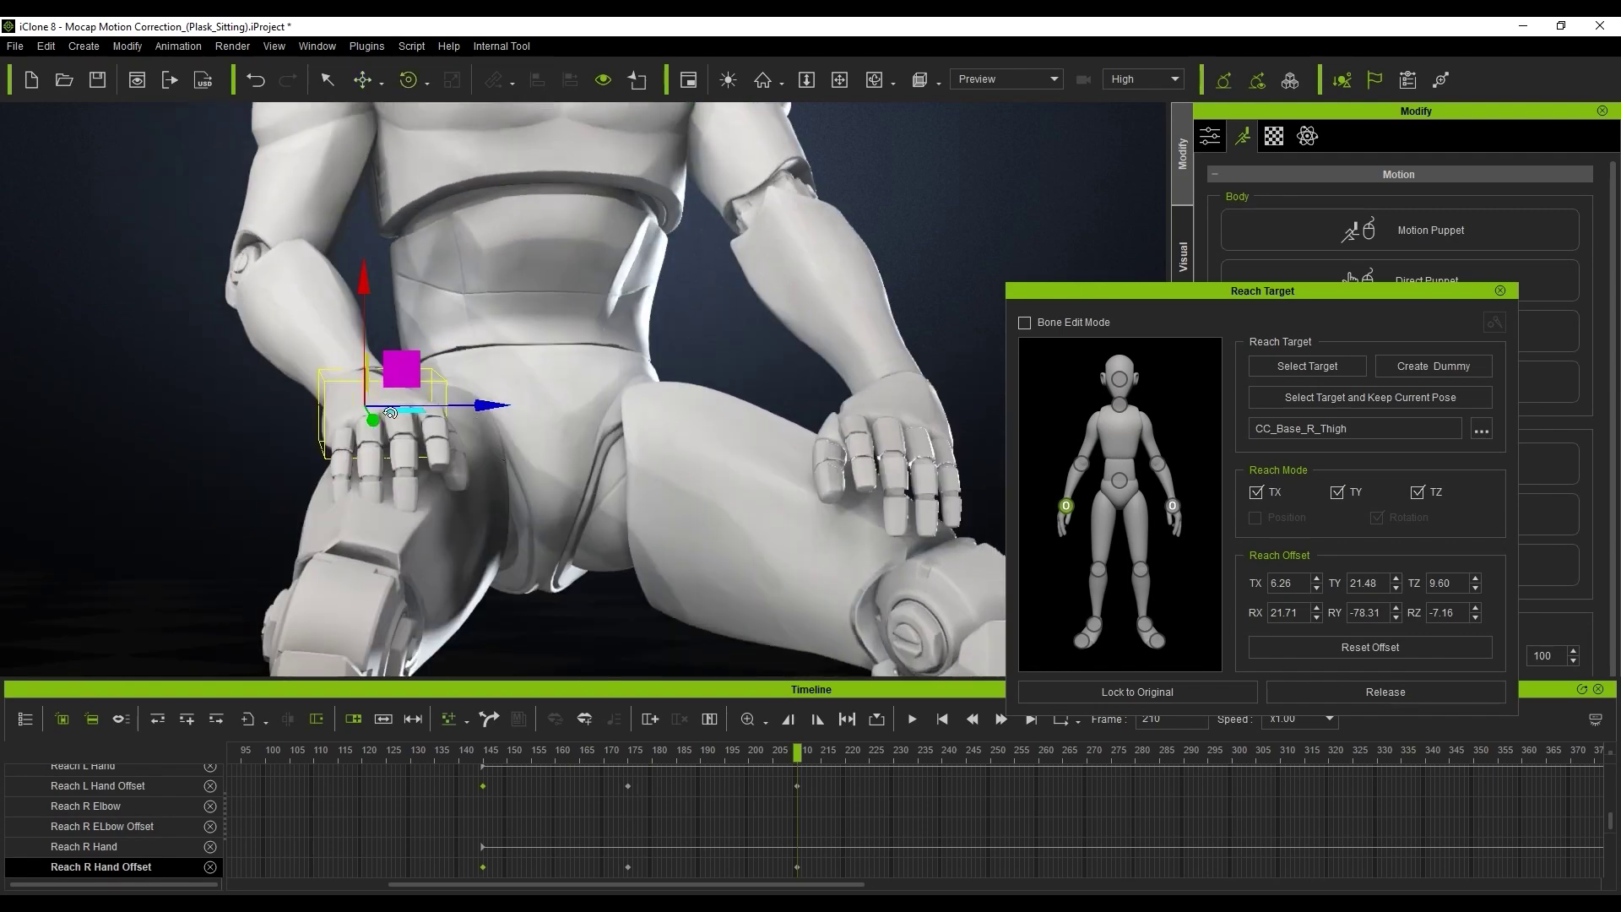
pyautogui.press('e')
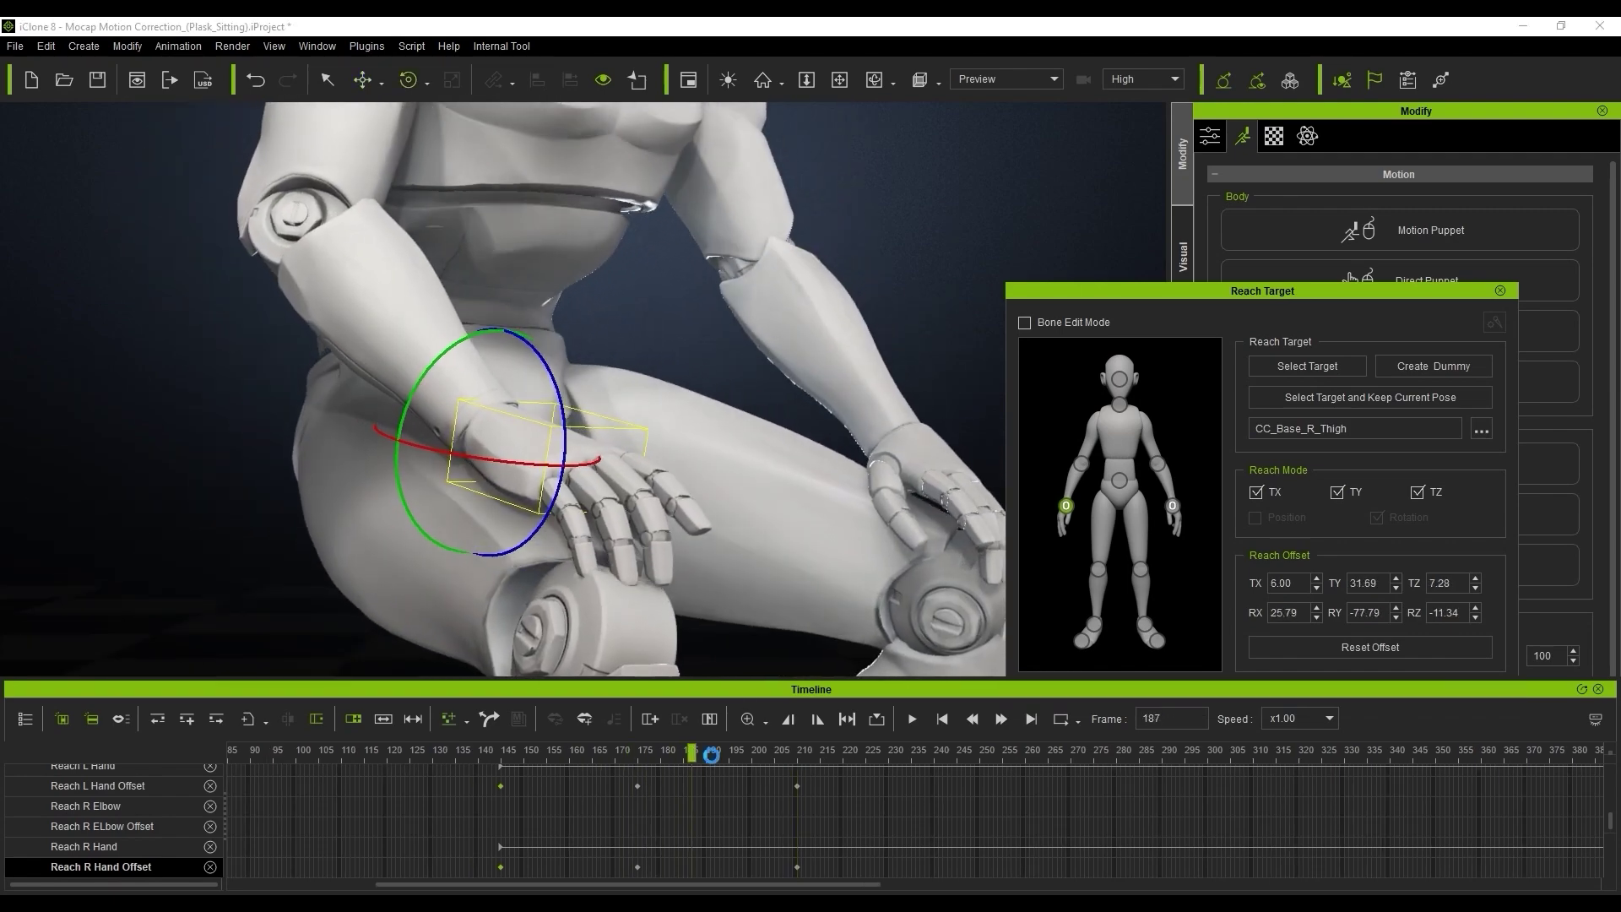
pyautogui.moveTo(711, 755); pyautogui.dragTo(805, 768)
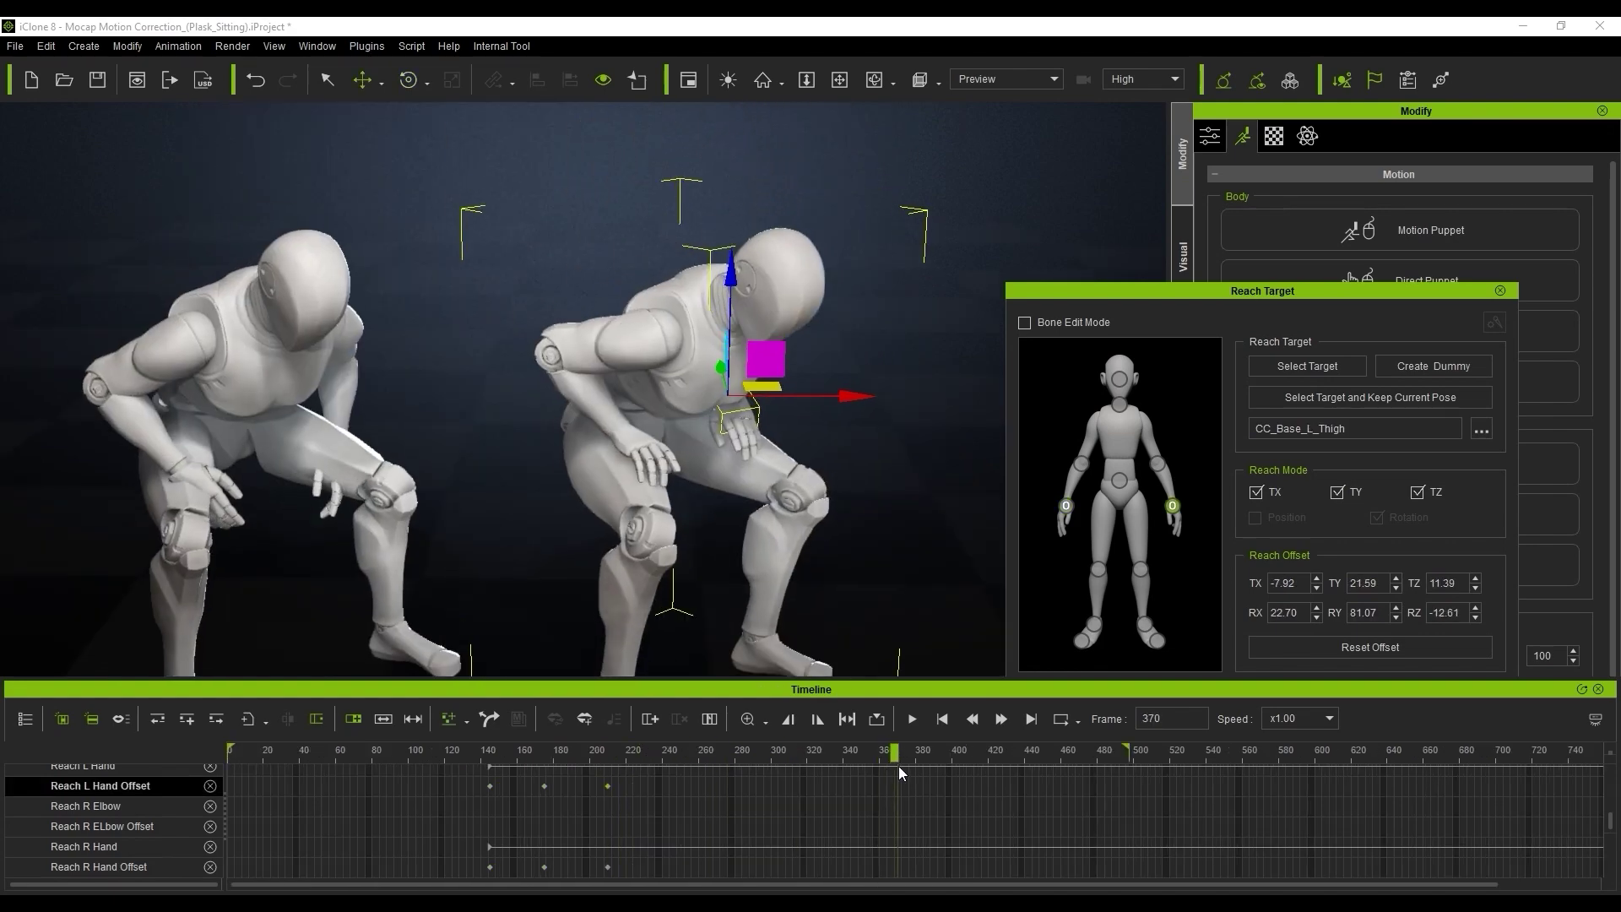
# Release the hand reach targets at frame 380 and preview the character standing up.
pyautogui.moveTo(898, 767)
pyautogui.mouseDown()
pyautogui.moveTo(924, 767)
pyautogui.moveTo(903, 770)
pyautogui.moveTo(915, 776)
pyautogui.mouseUp()
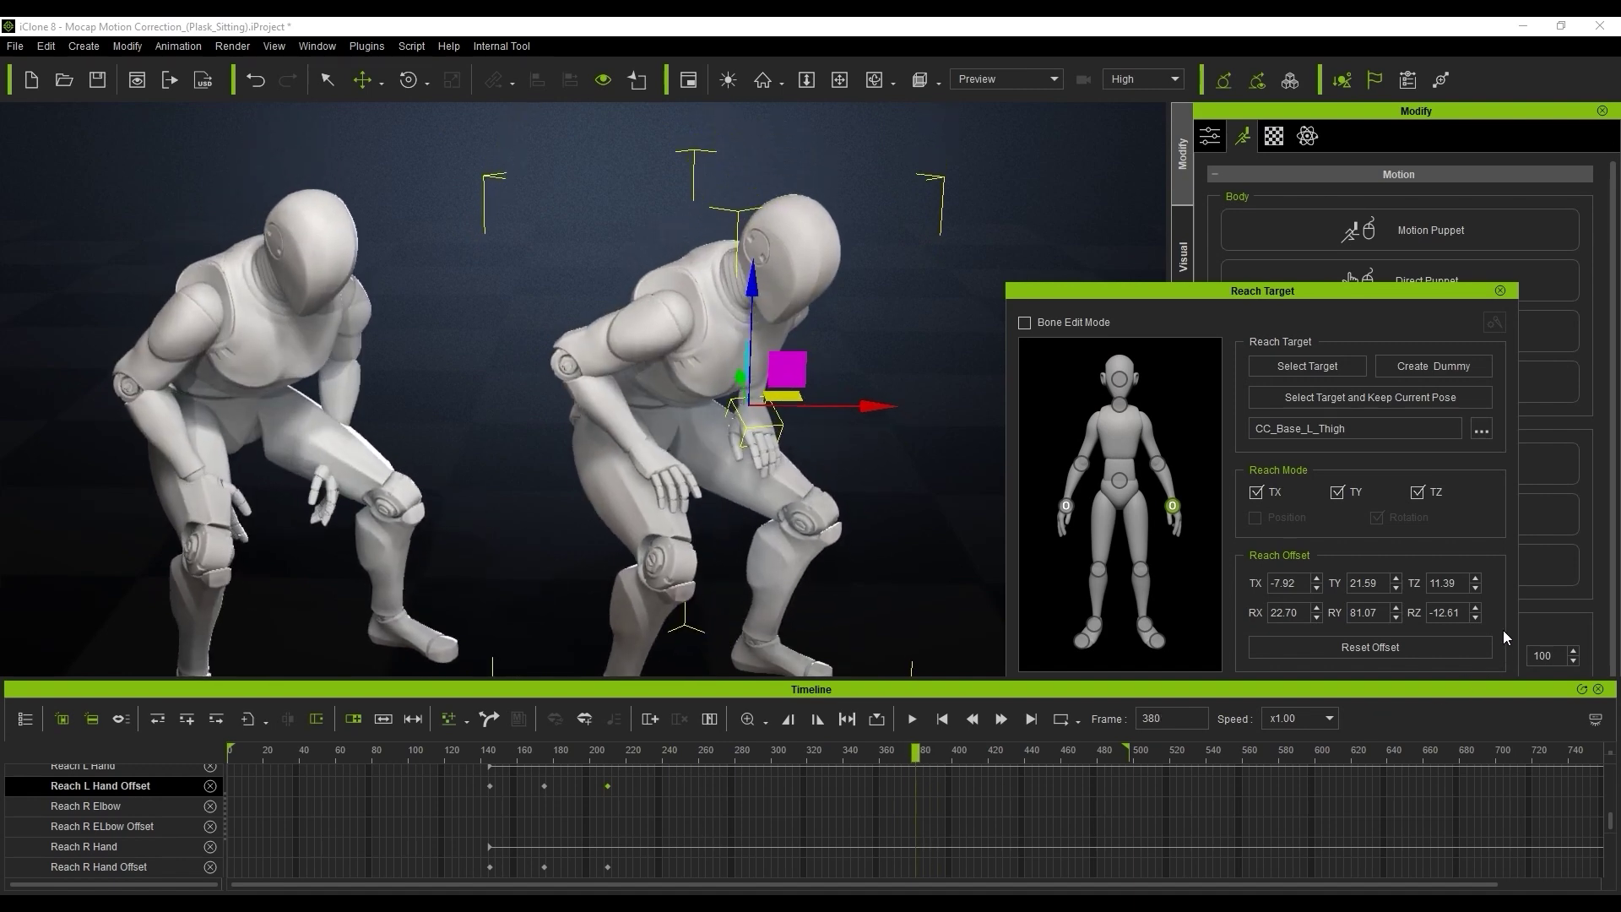
pyautogui.click(1385, 691)
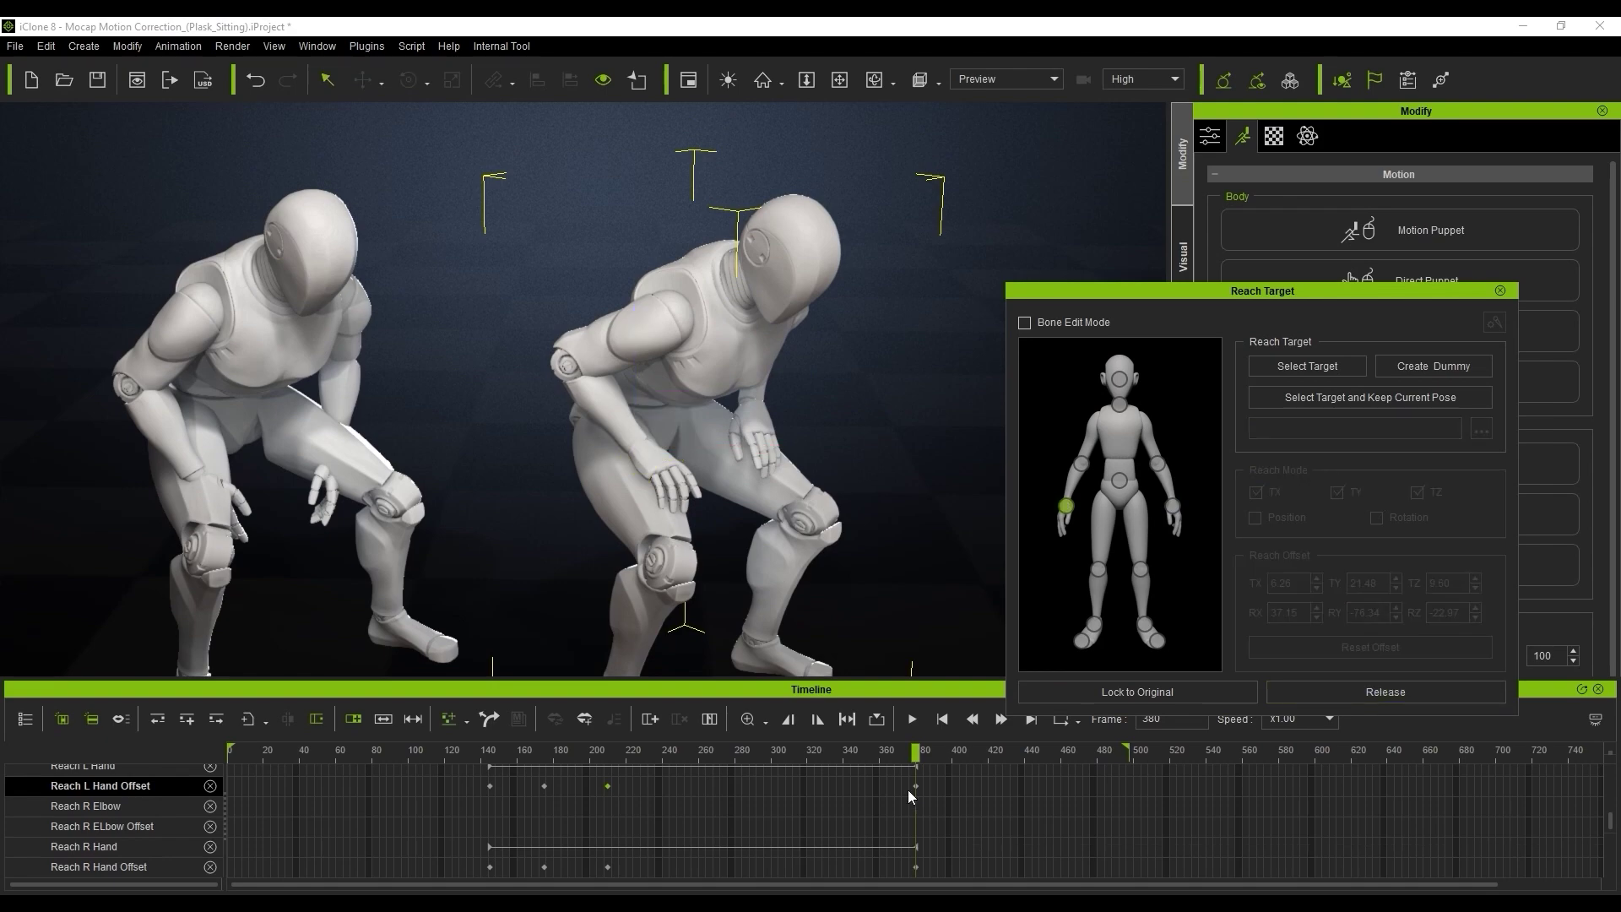
pyautogui.moveTo(916, 764); pyautogui.dragTo(1079, 801)
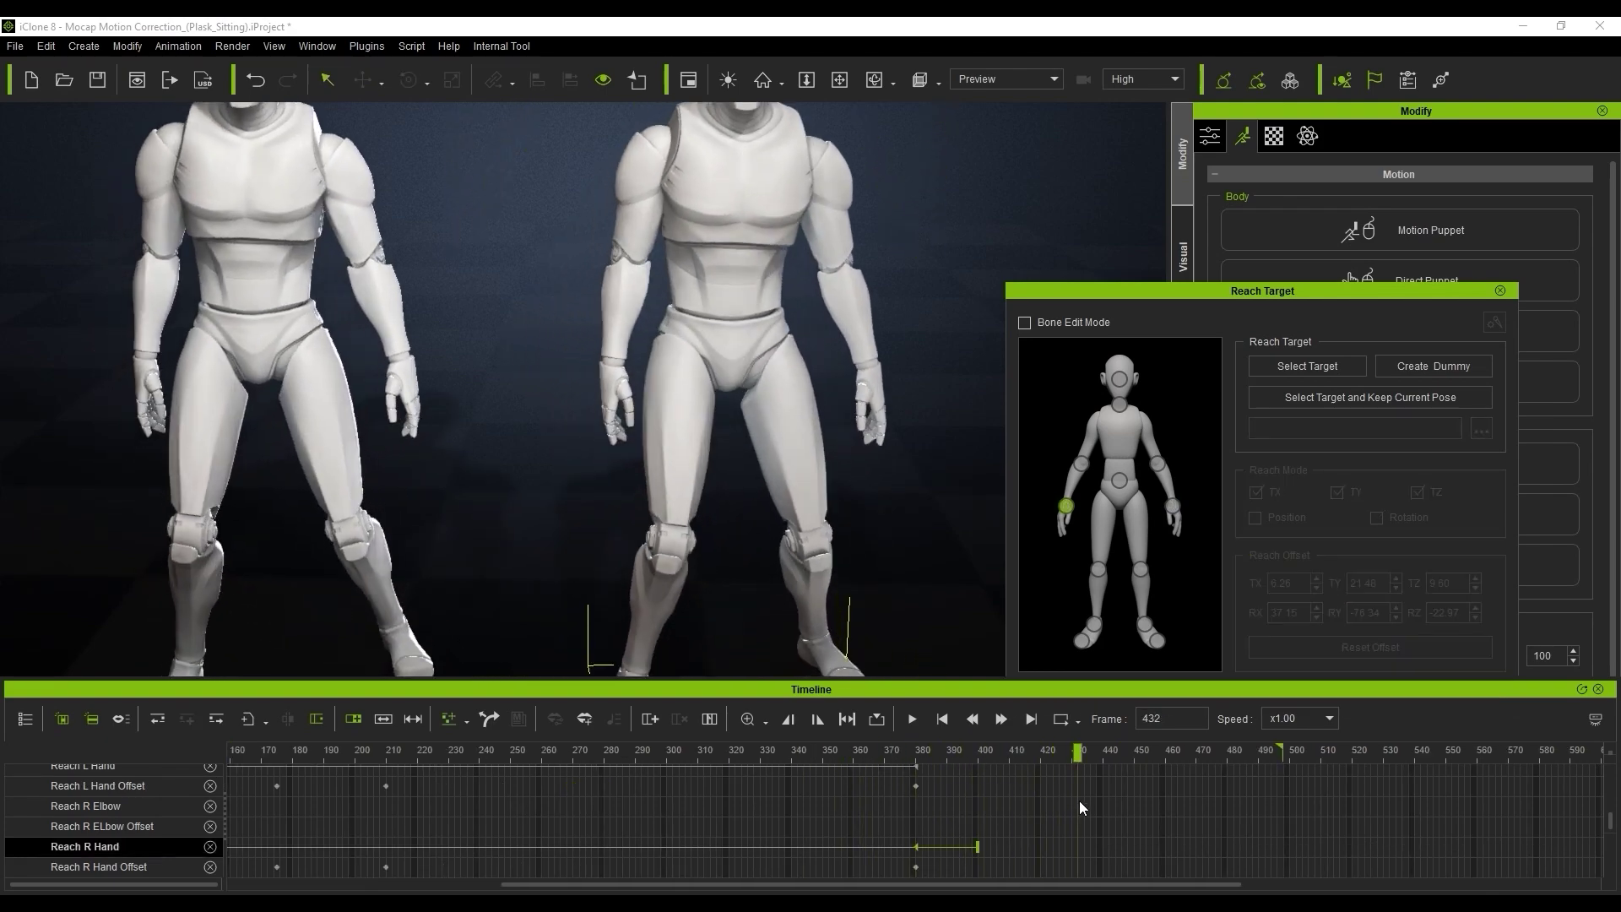